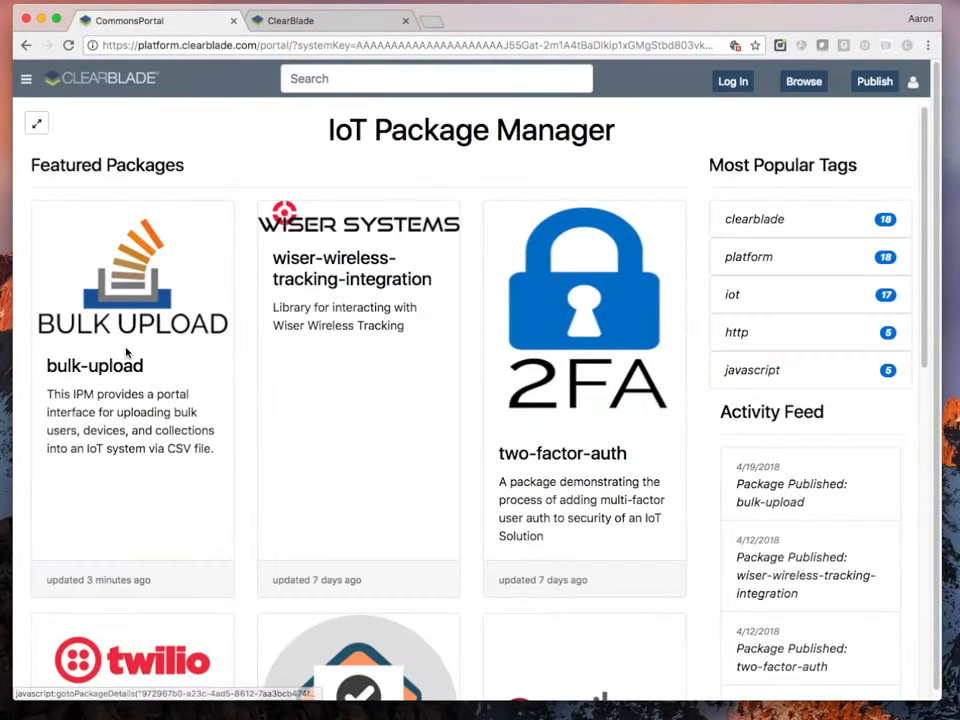
# Open the bulk-upload package card and copy its GitHub repository URL
pyautogui.click(135, 372)
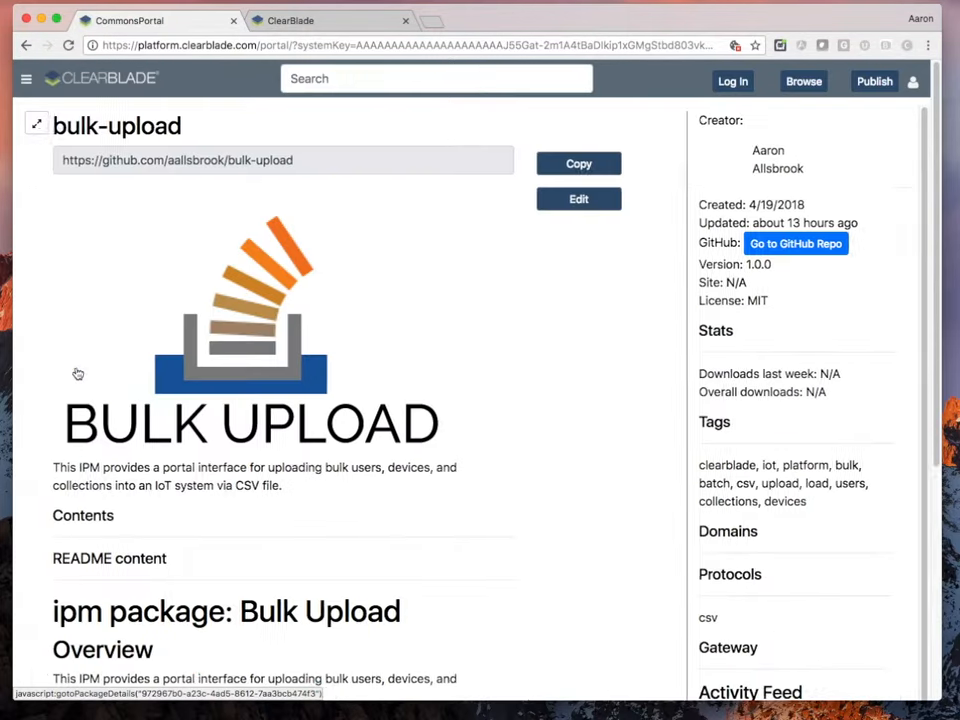
pyautogui.scroll(-1, 257, 428)
pyautogui.scroll(1, 258, 436)
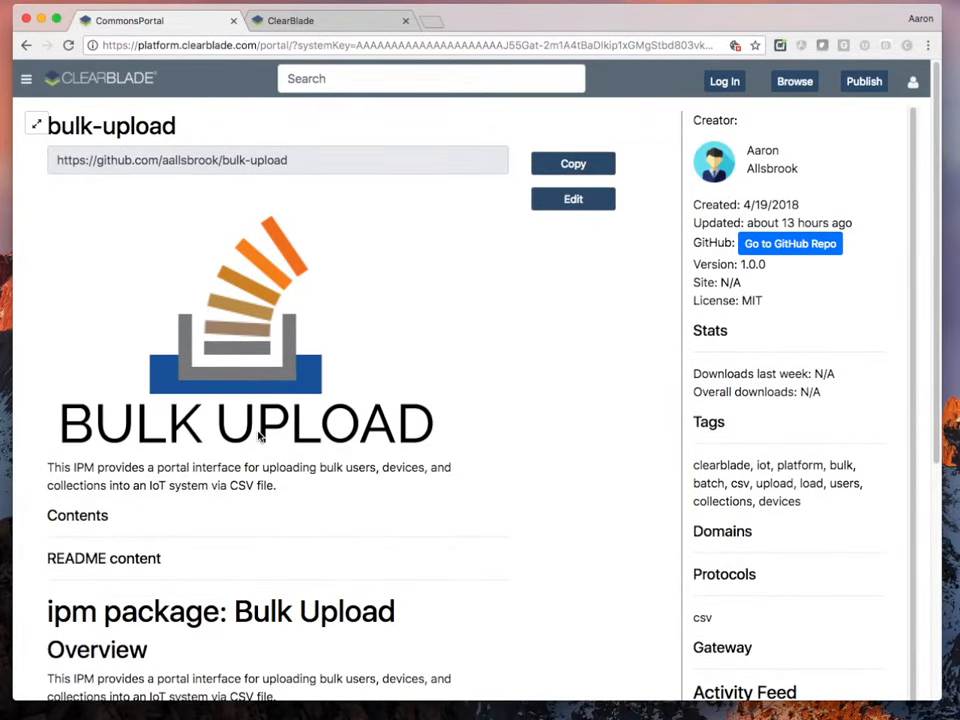
pyautogui.click(573, 165)
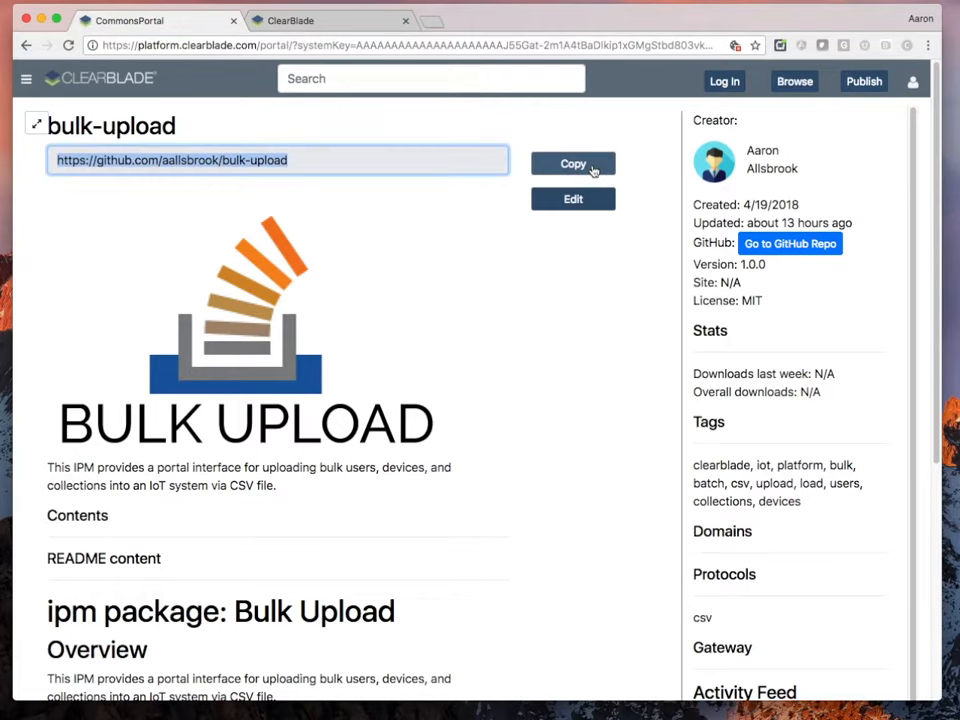
# Install the bulk-upload package from its GitHub URL, fetching and importing all assets as a new system
pyautogui.click(338, 21)
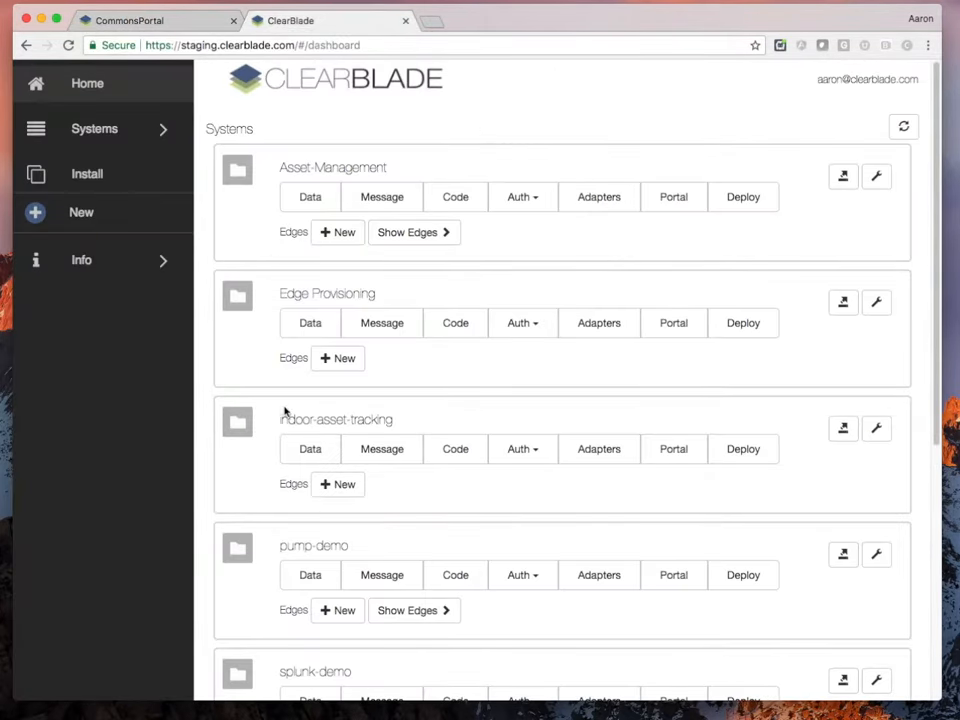
pyautogui.scroll(-2, 473, 350)
pyautogui.scroll(2, 471, 354)
pyautogui.scroll(-4, 465, 350)
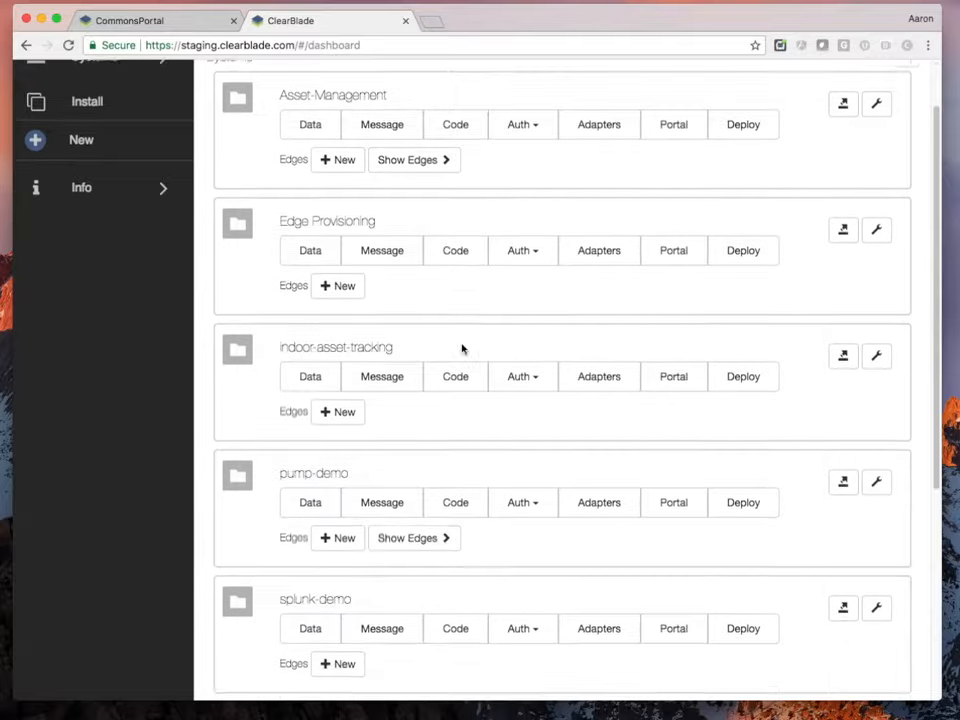
pyautogui.scroll(5, 461, 352)
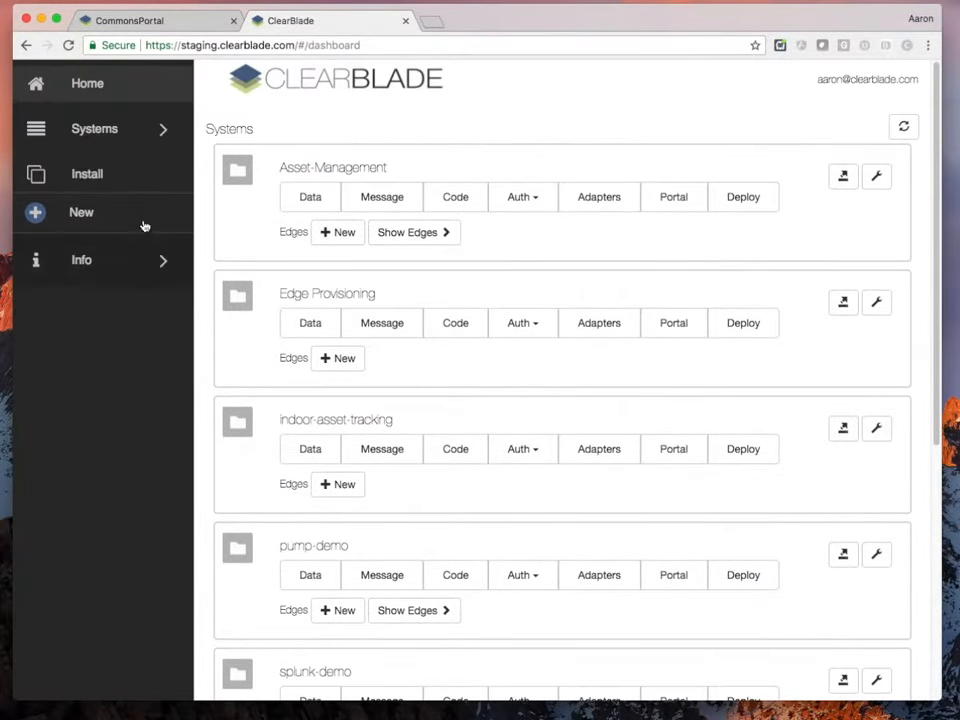
pyautogui.click(90, 178)
pyautogui.click(285, 266)
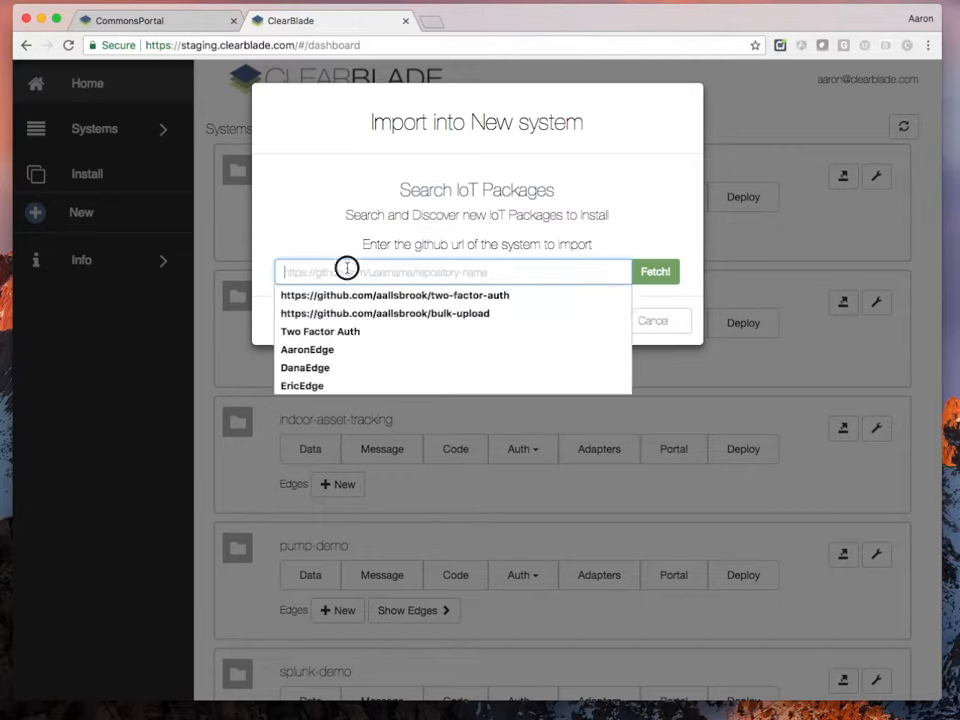
pyautogui.click(385, 313)
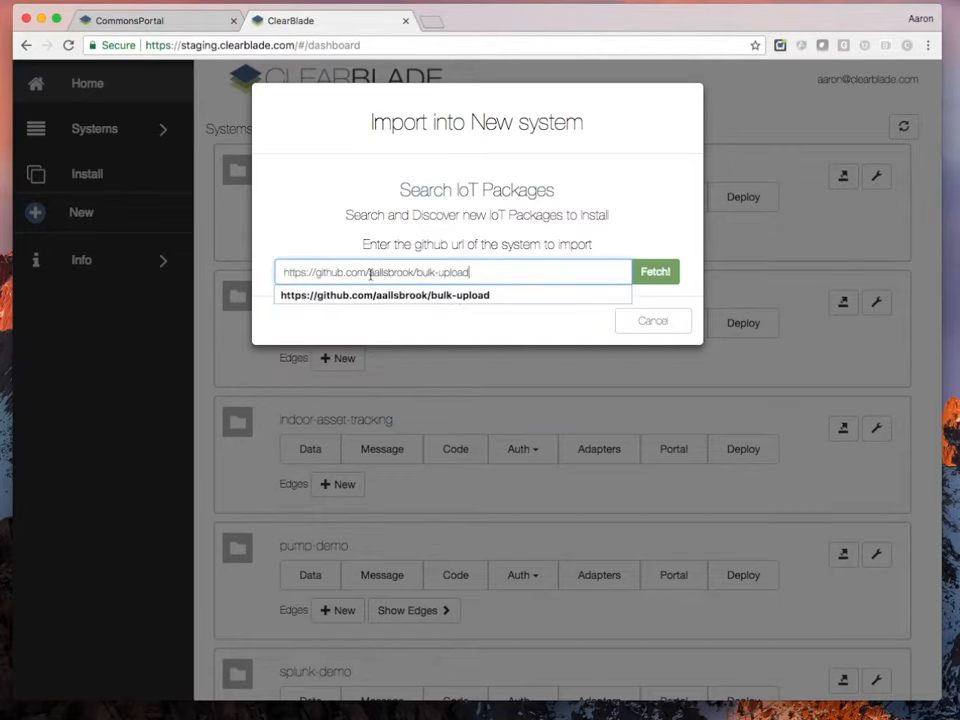
pyautogui.click(652, 273)
pyautogui.scroll(-10, 665, 470)
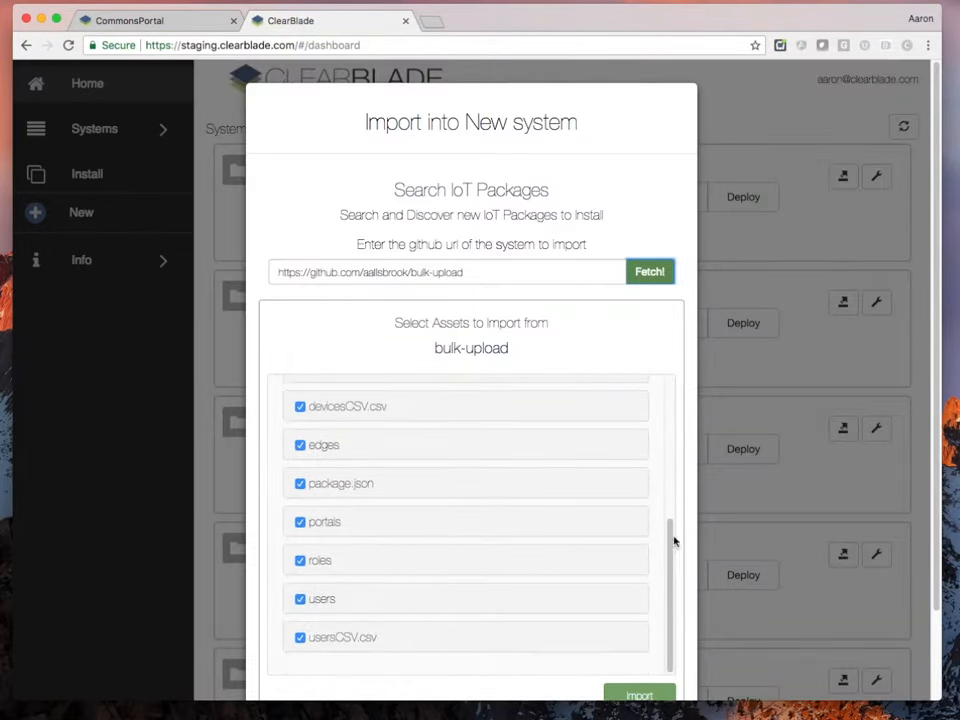
pyautogui.click(638, 596)
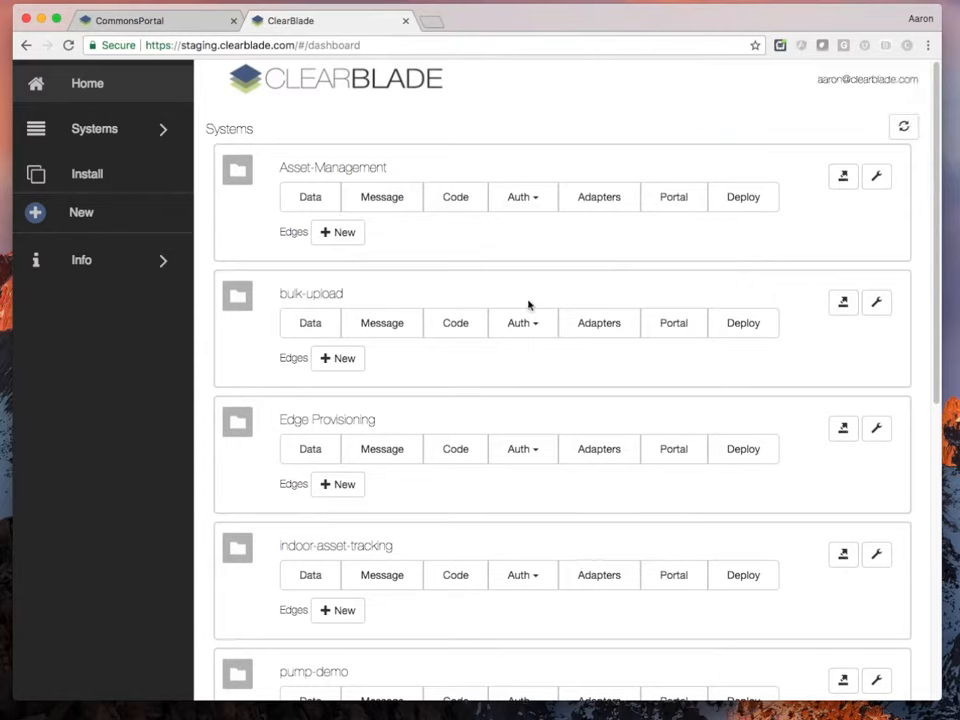
pyautogui.click(178, 24)
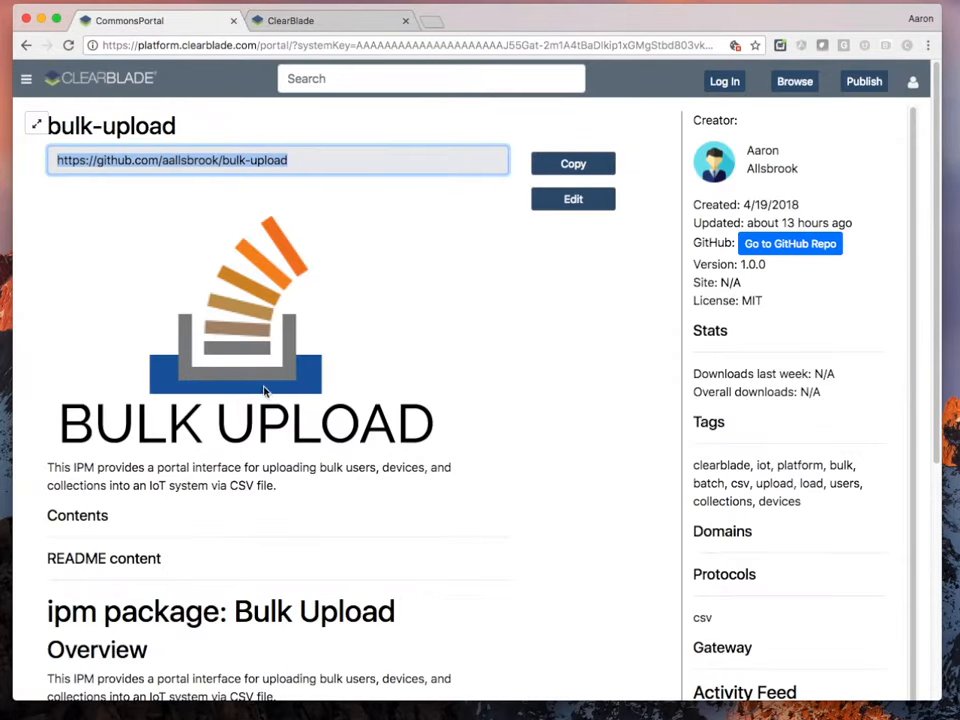
pyautogui.scroll(-7, 265, 390)
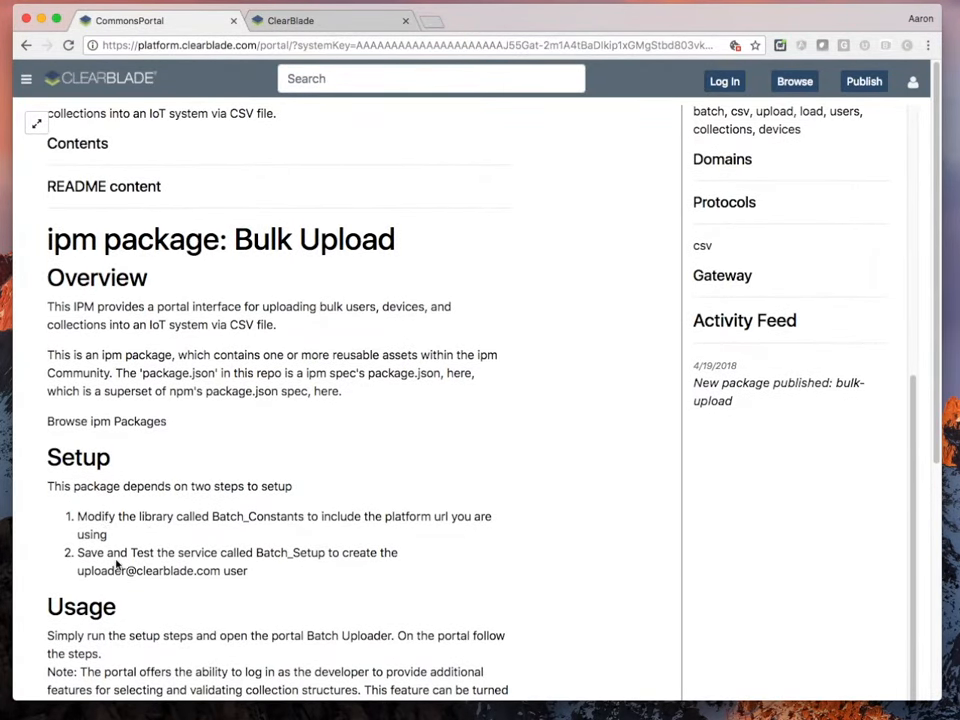
pyautogui.moveTo(212, 516); pyautogui.dragTo(306, 518)
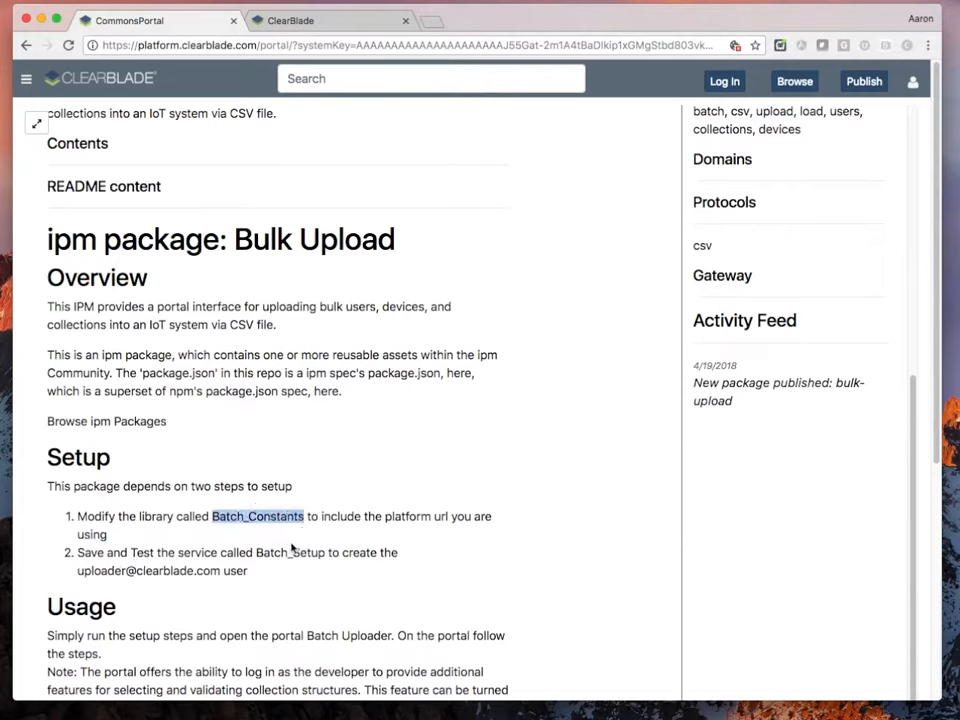
pyautogui.click(290, 20)
pyautogui.click(455, 323)
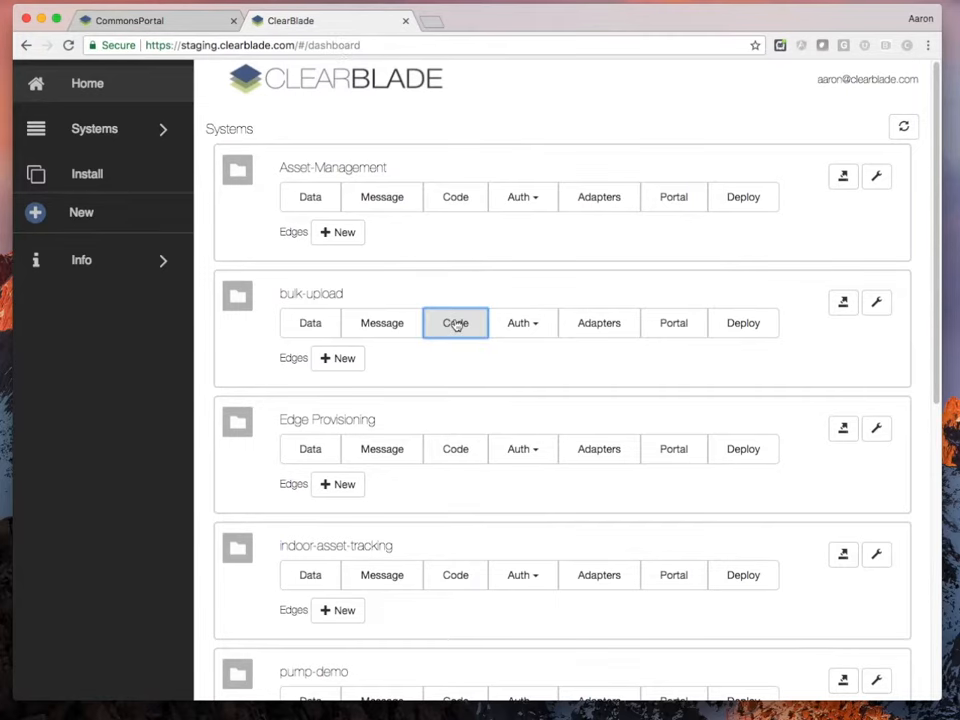
# Change 'platform' to 'staging' in the Batch_Constants URL and save the library
pyautogui.click(446, 210)
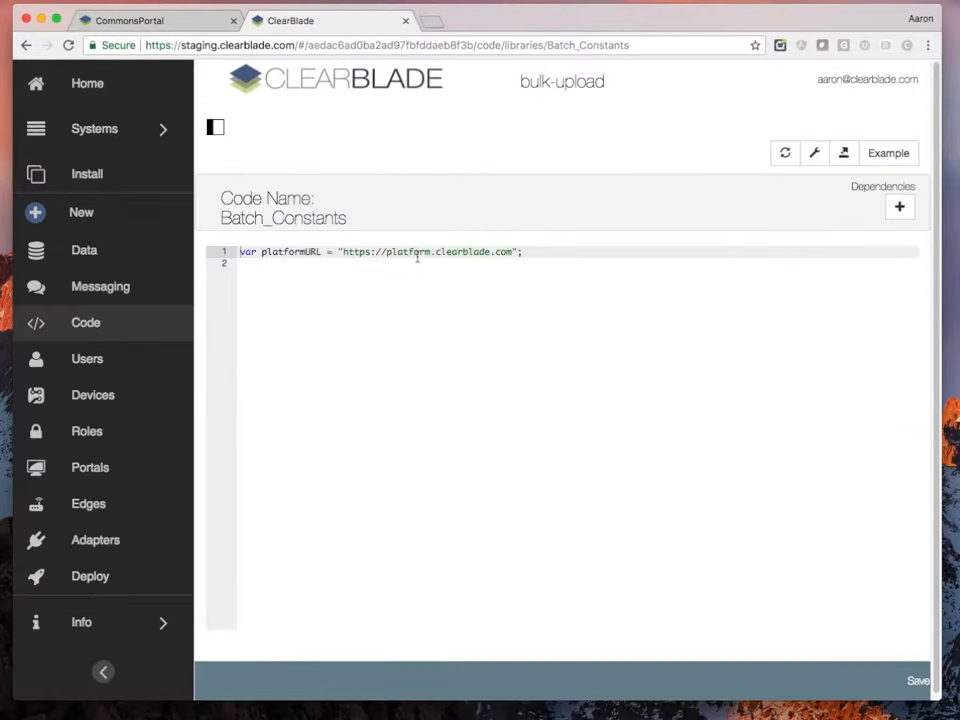
pyautogui.doubleClick(365, 252)
pyautogui.write('staging')
pyautogui.click(918, 681)
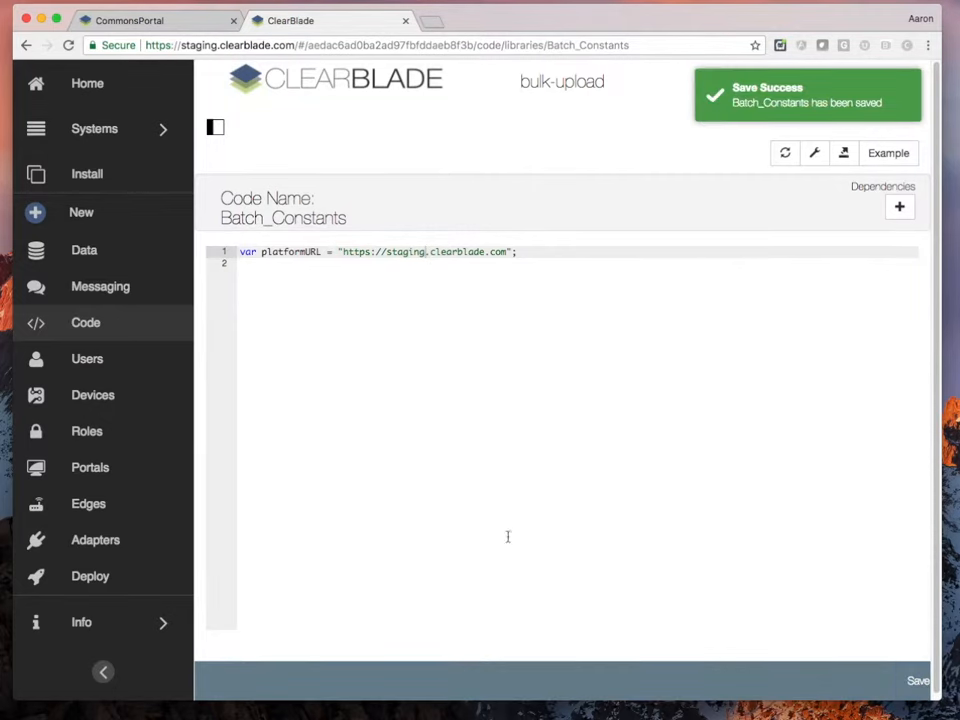
# Run Batch_Setup with Save and Test, dismiss the success result, and view the system's users
pyautogui.click(70, 322)
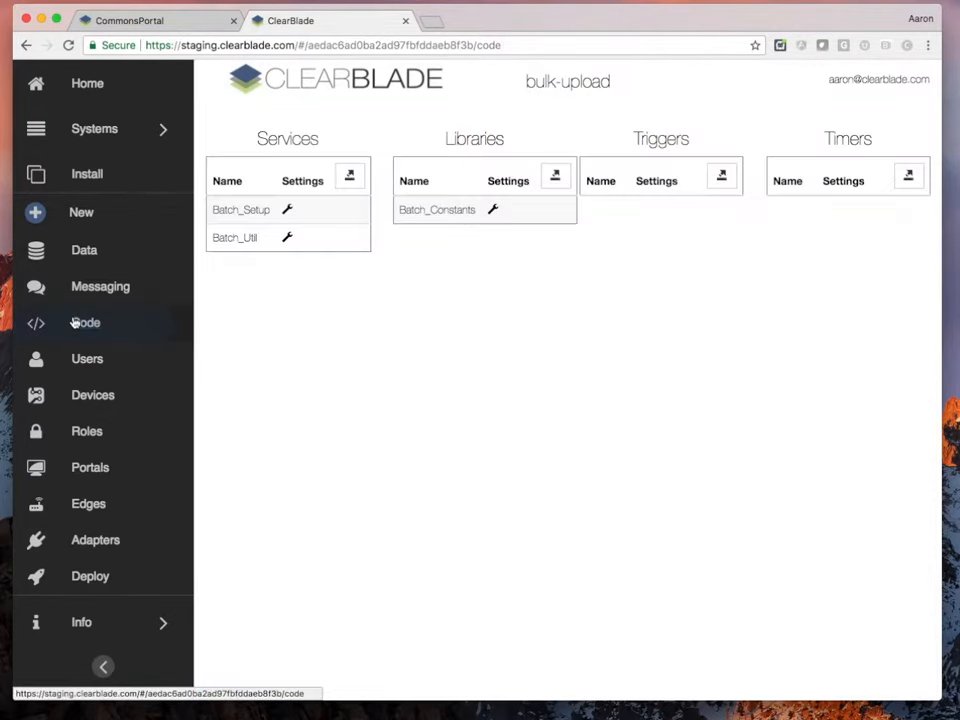
pyautogui.click(242, 211)
pyautogui.moveTo(535, 264); pyautogui.dragTo(457, 264)
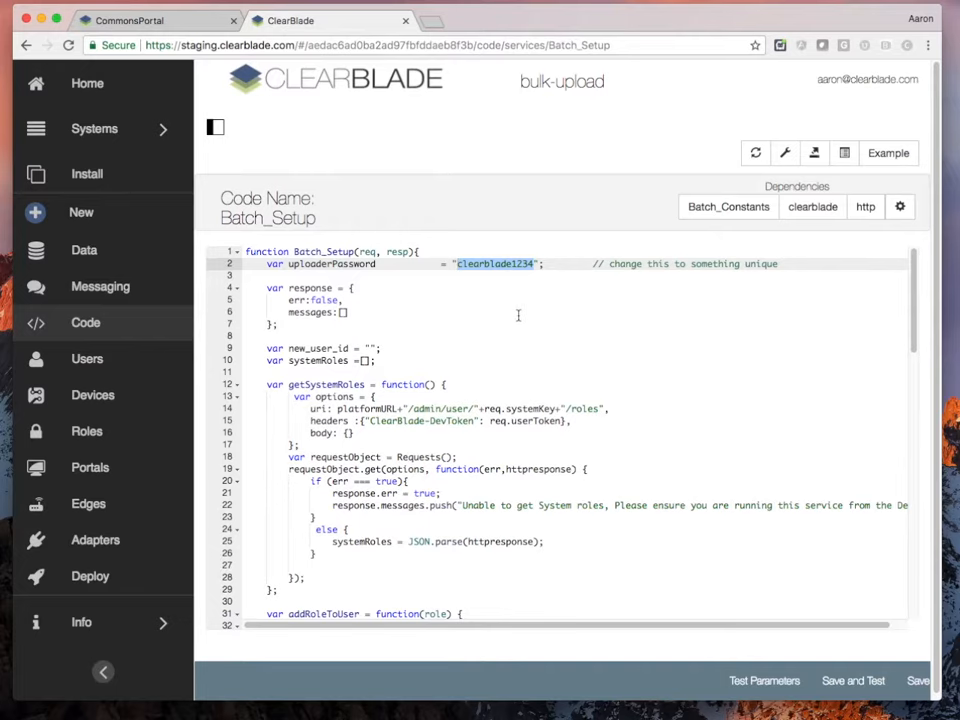
pyautogui.click(856, 683)
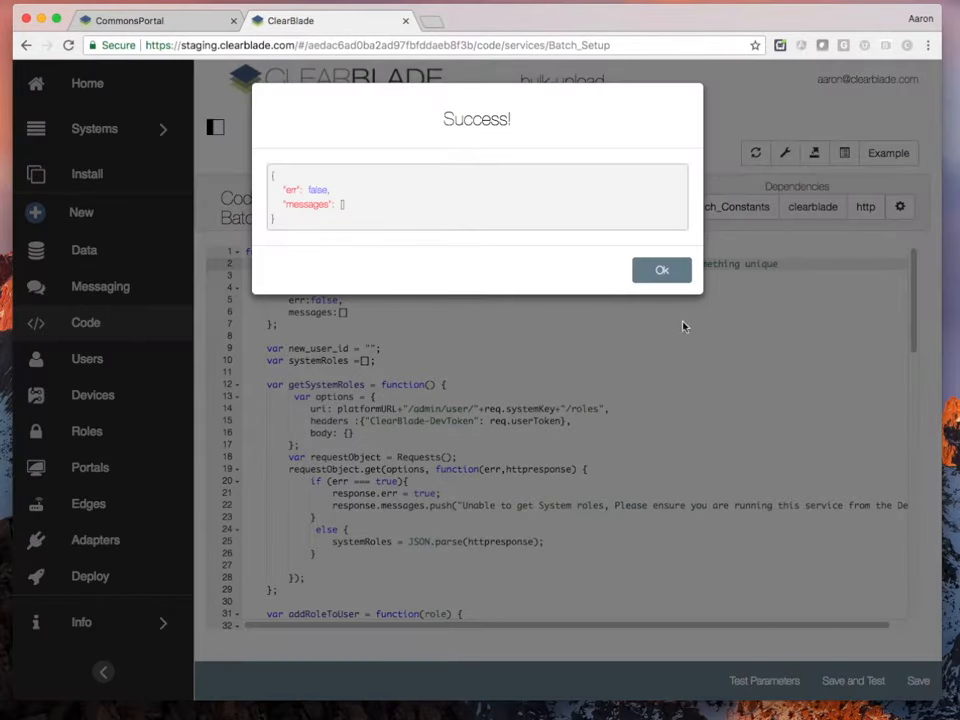
pyautogui.click(661, 271)
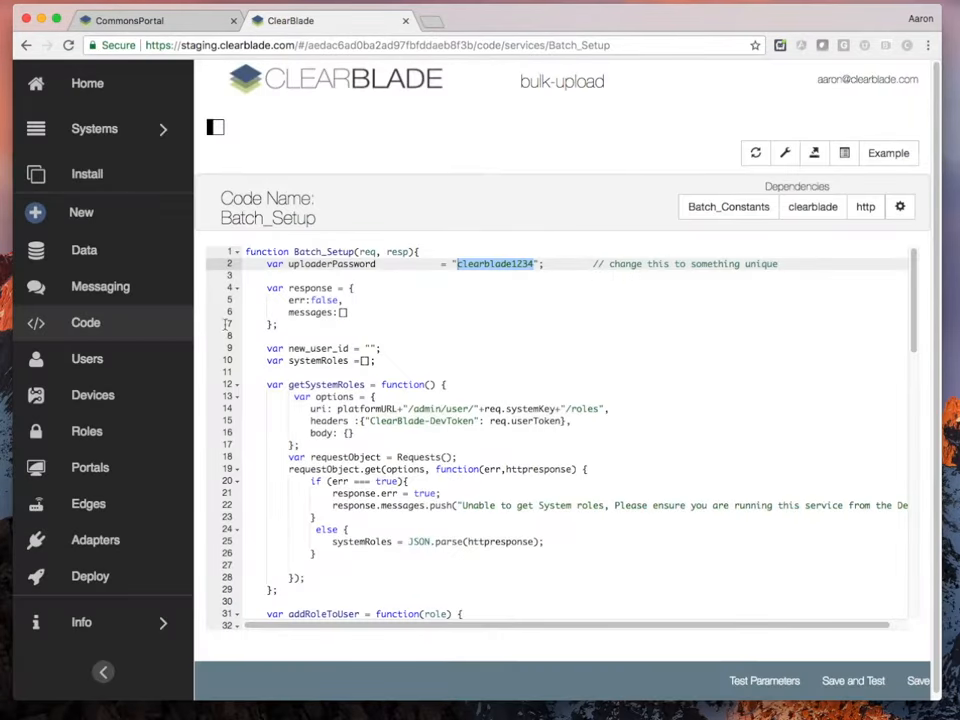
pyautogui.click(98, 362)
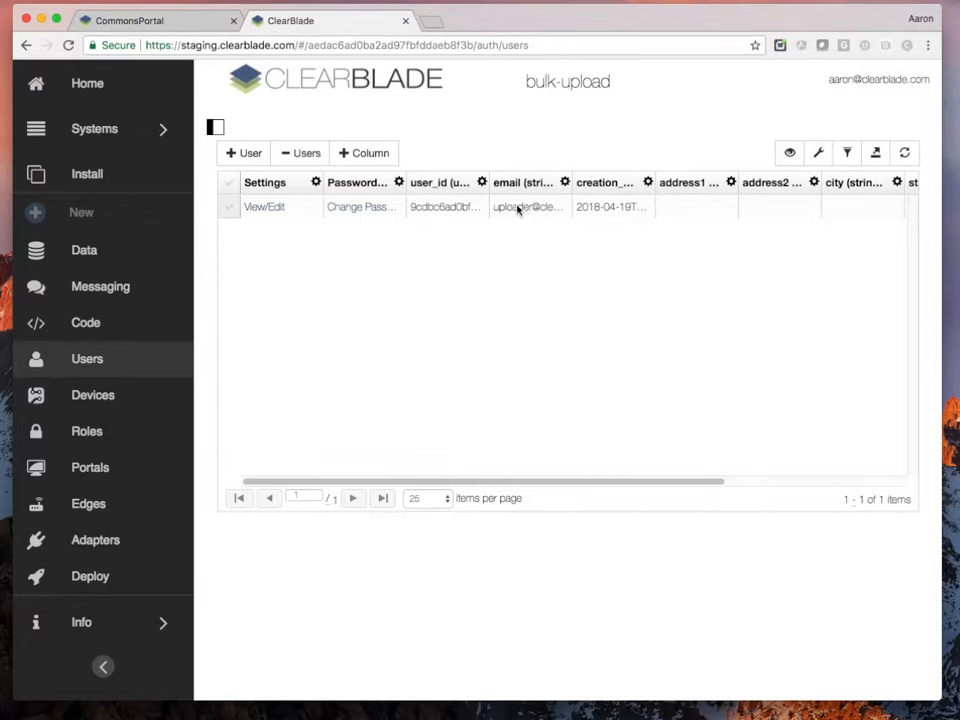
# Review the bulk-upload package page for the uploader account details
pyautogui.click(166, 22)
pyautogui.scroll(-2, 318, 370)
pyautogui.scroll(-2, 320, 376)
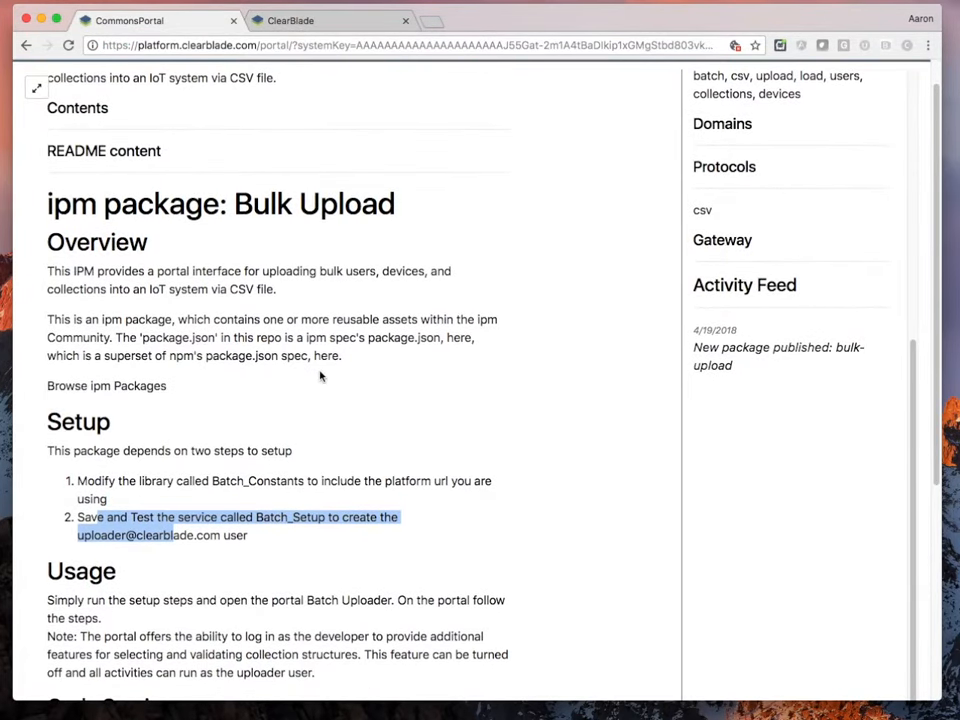
# Open the Batch Uploader portal login and enter the uploader account's e-mail
pyautogui.click(290, 20)
pyautogui.click(477, 158)
pyautogui.press('Tab')
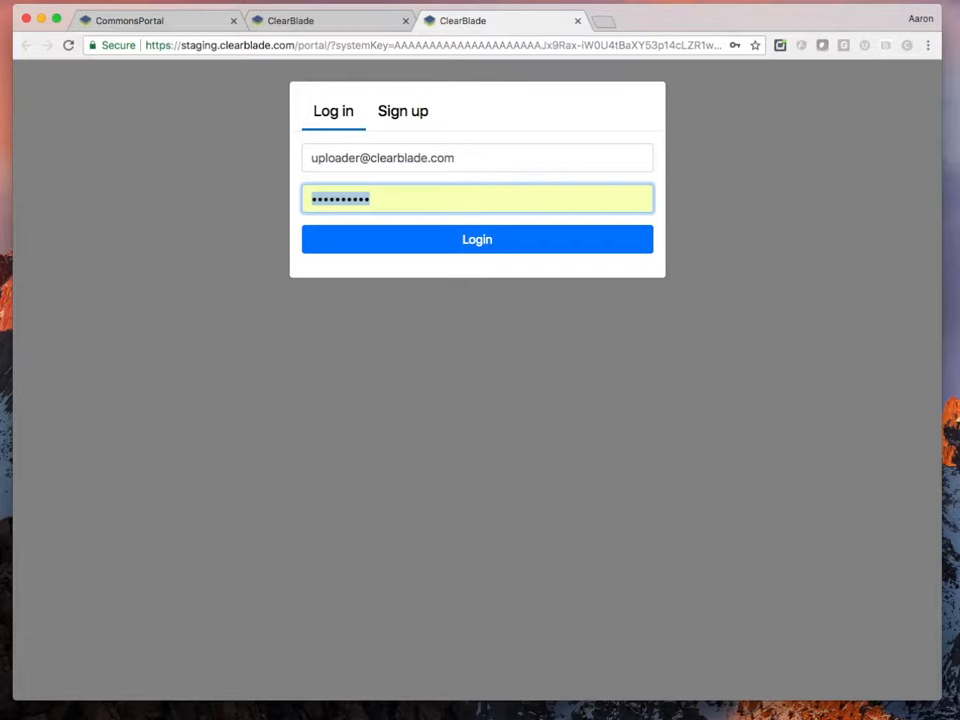
# Submit the uploader password, then log in with the developer's own e-mail and password
pyautogui.write('clearblade')
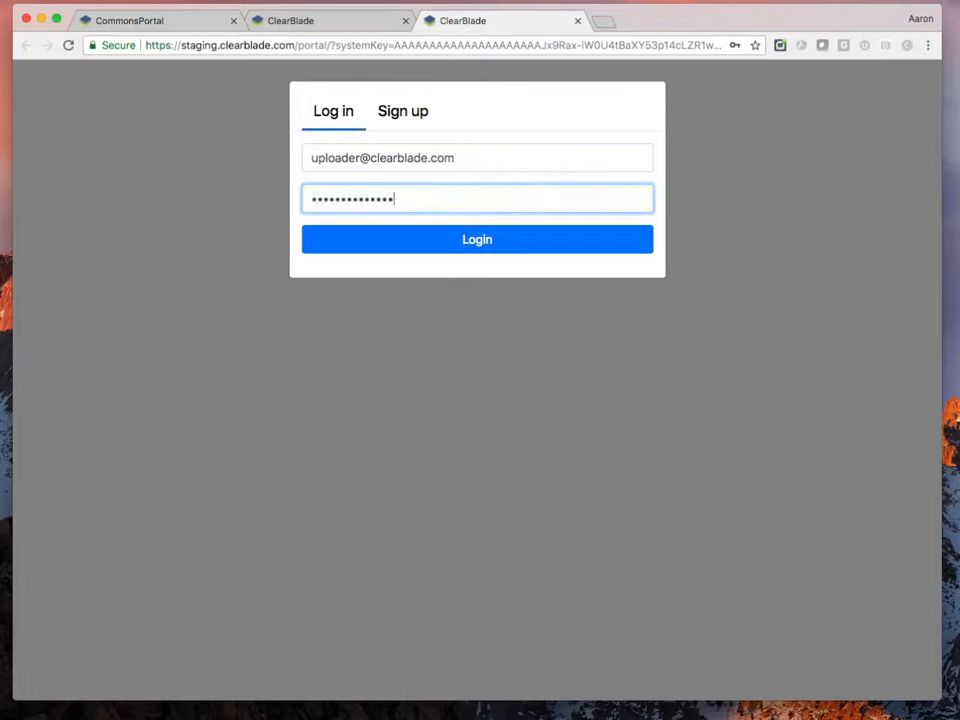
pyautogui.click(416, 236)
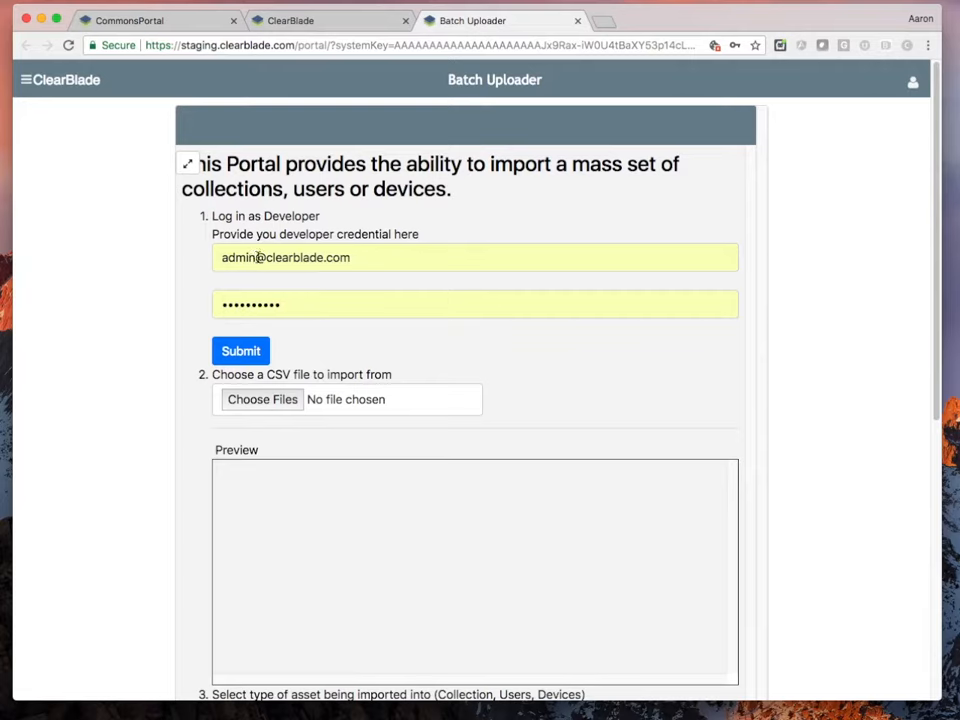
pyautogui.doubleClick(236, 257)
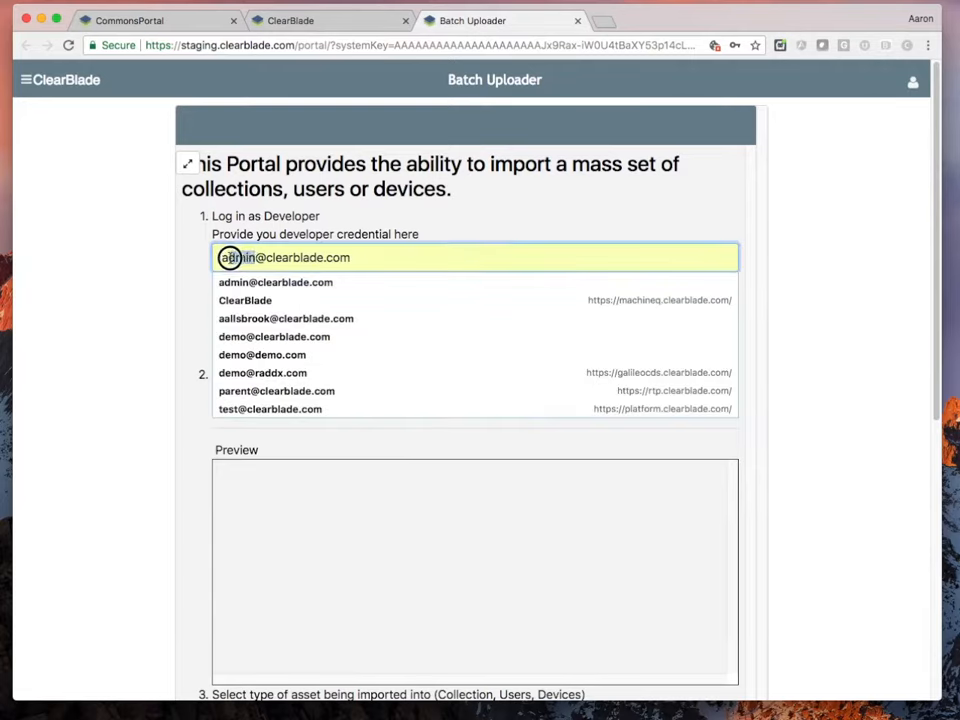
pyautogui.write('aaron')
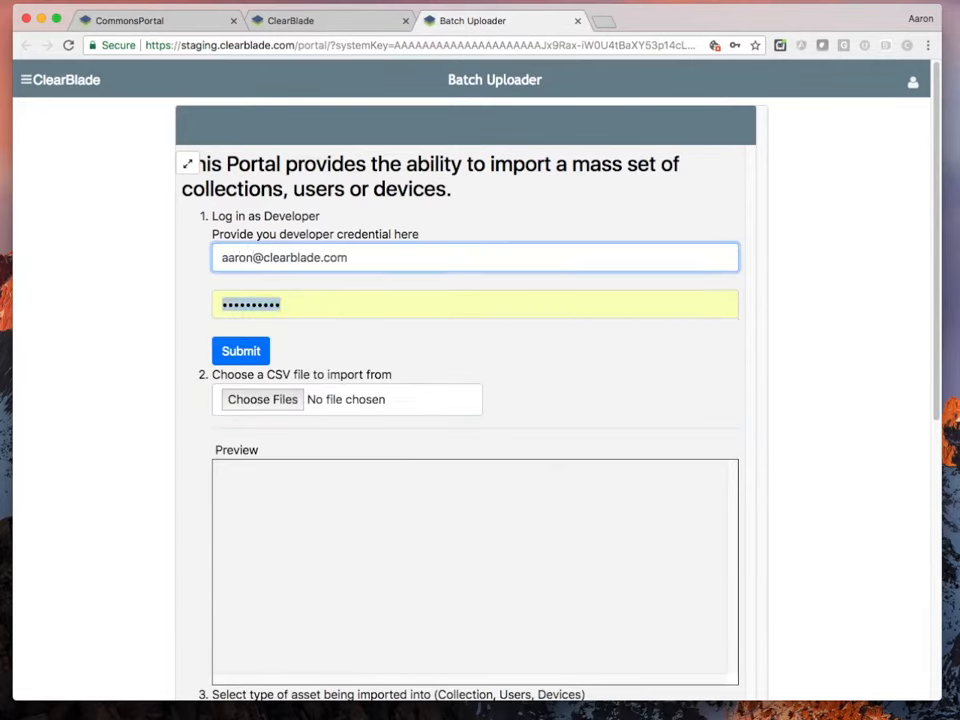
pyautogui.press('Tab')
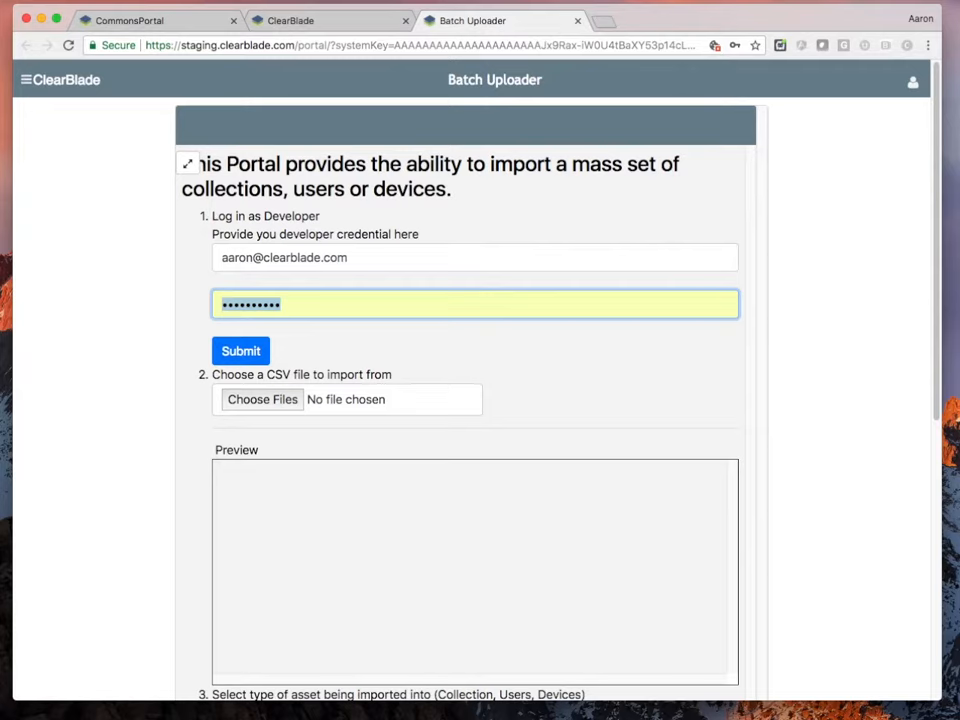
pyautogui.write('•••••••••••••')
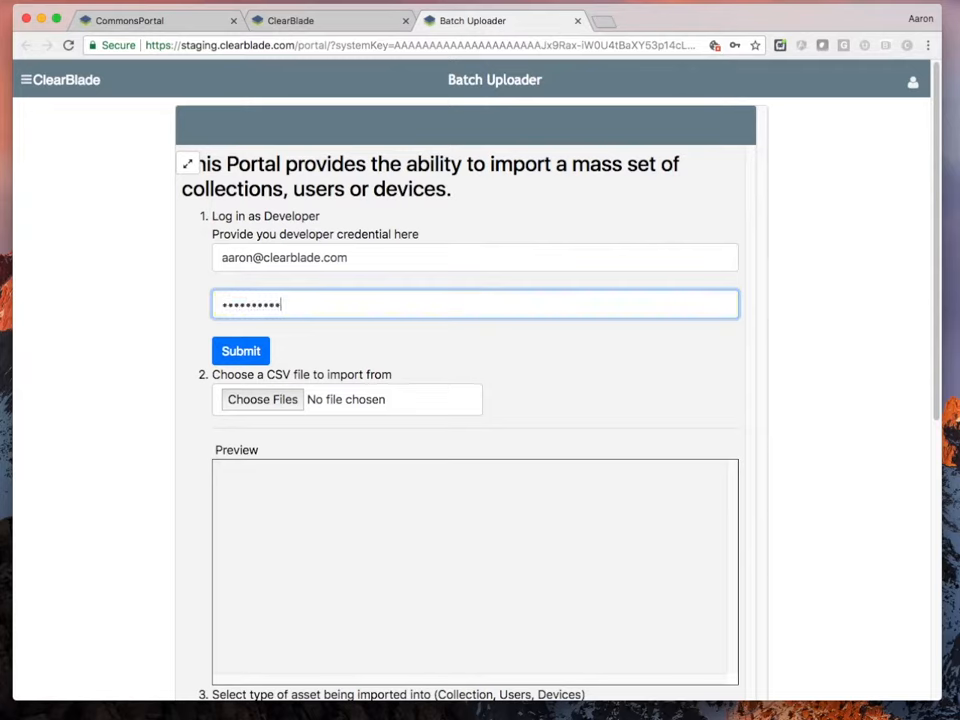
pyautogui.click(265, 351)
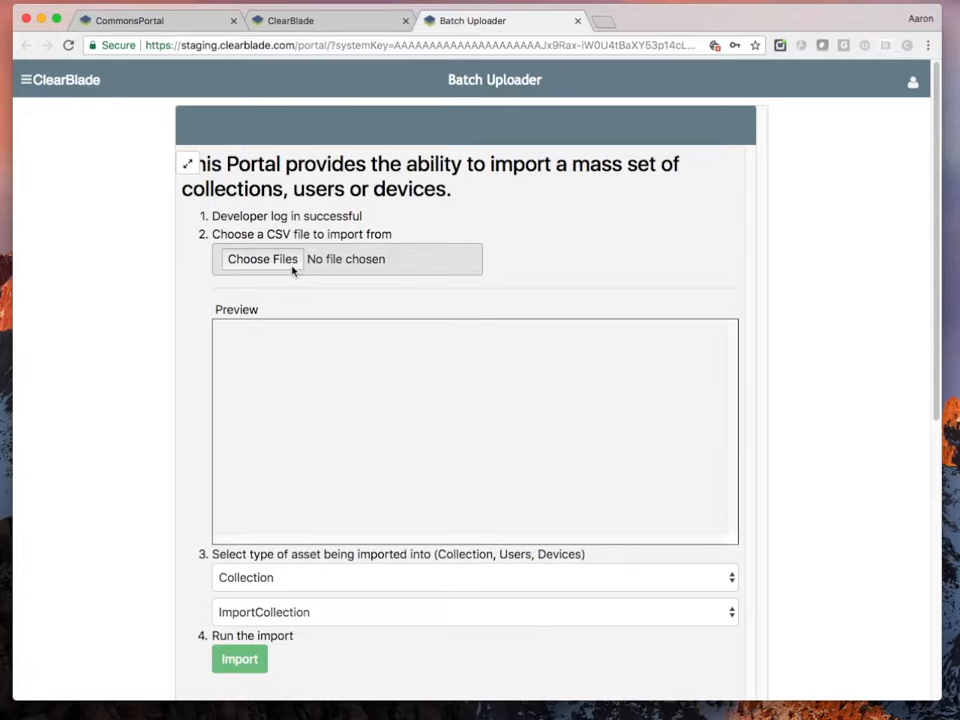
# Paste the bulk-upload repository URL into a new tab, view the repo, then return to the portal
pyautogui.click(328, 22)
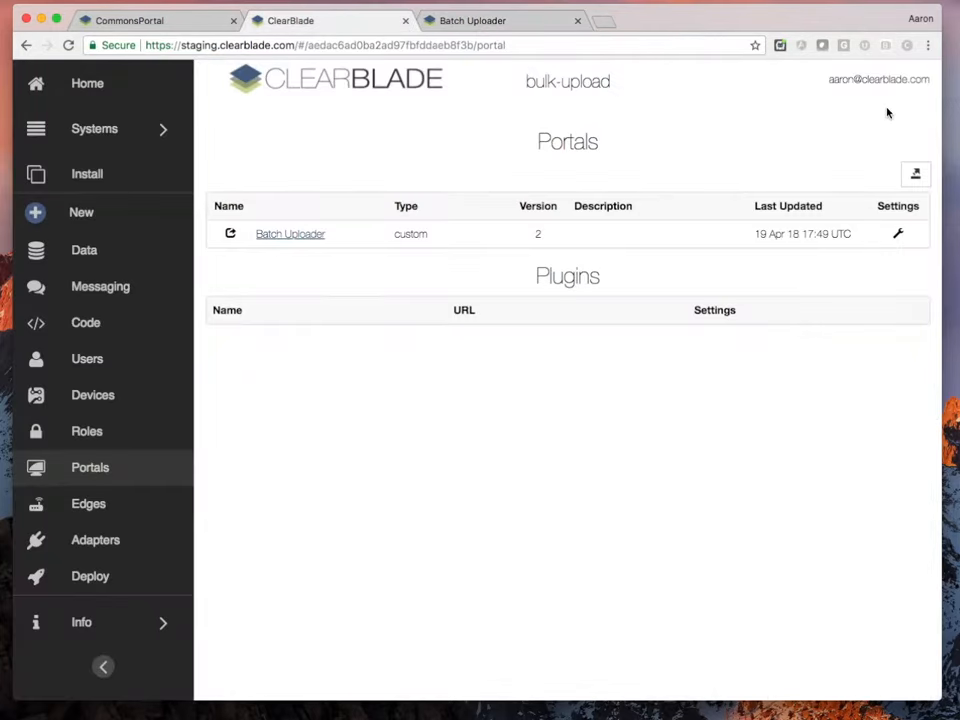
pyautogui.click(493, 21)
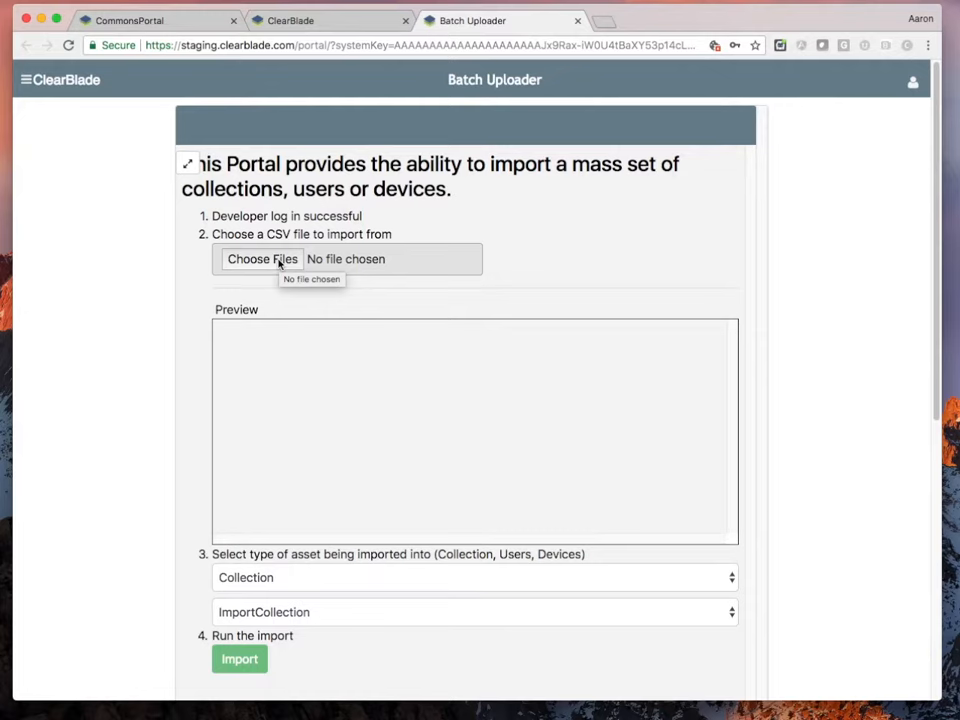
pyautogui.click(605, 21)
pyautogui.write('https://github.com/aallsbrook/bulk-upload')
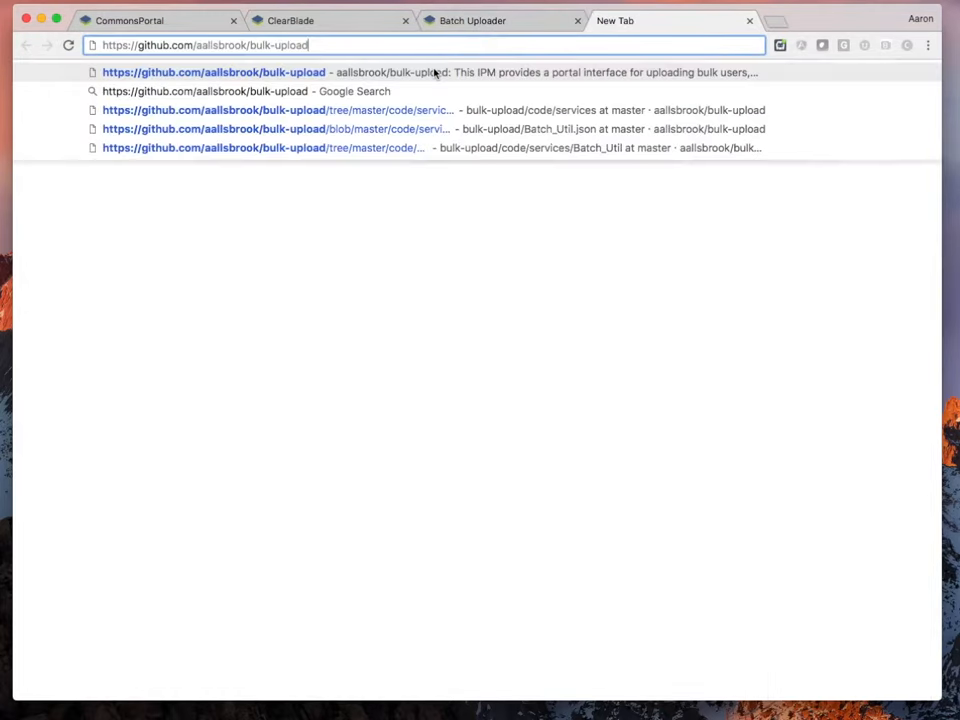
pyautogui.press('Return')
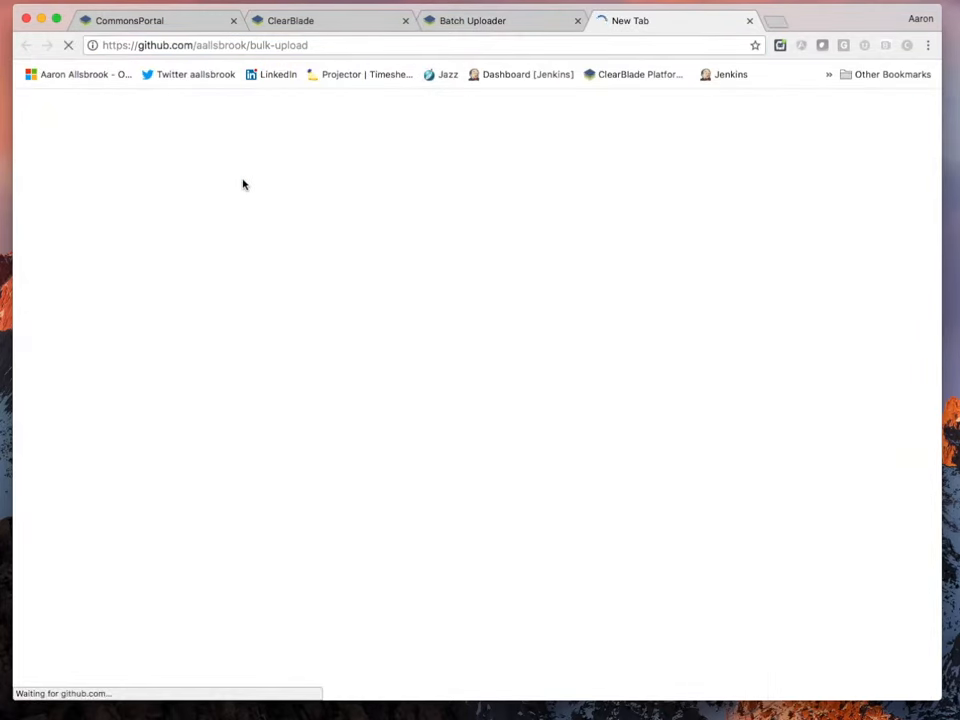
pyautogui.scroll(-2, 285, 440)
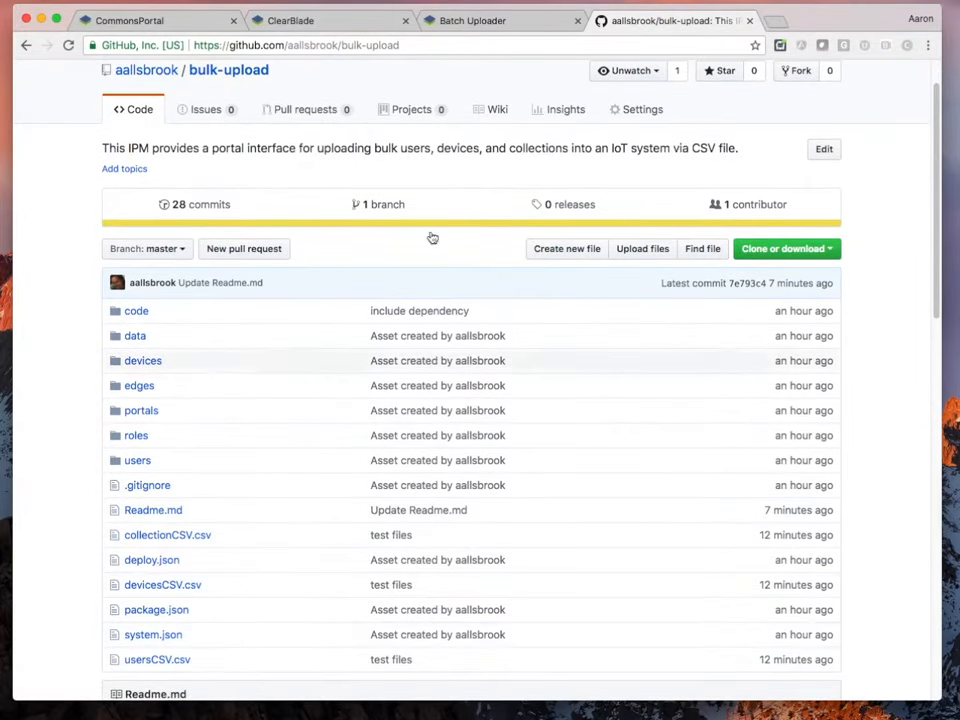
pyautogui.click(519, 26)
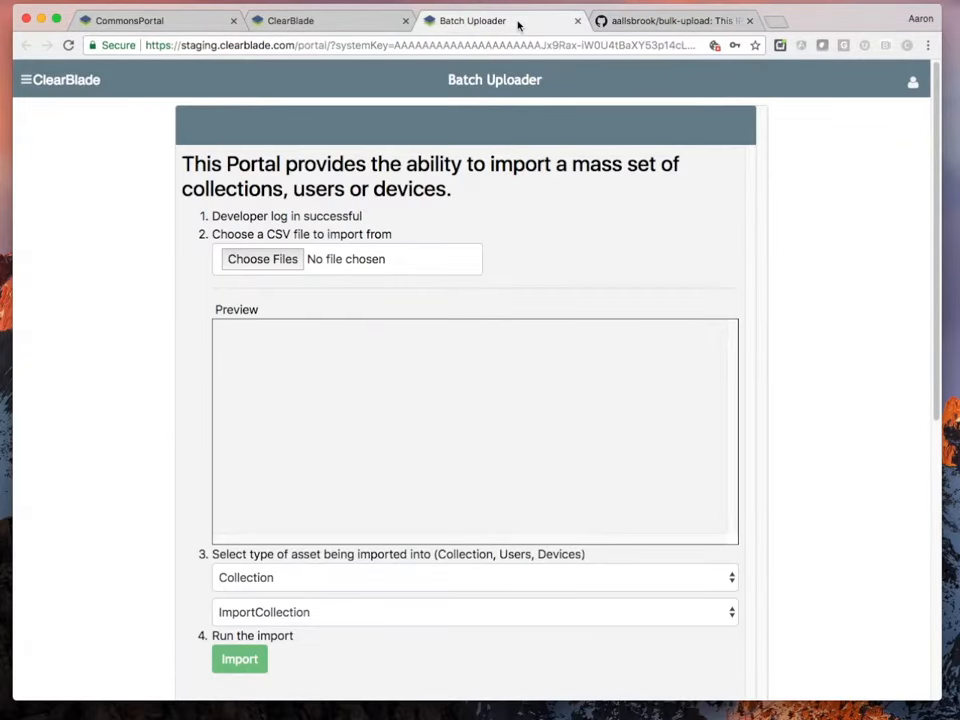
# Load collectionCSV.csv into the Batch Uploader, preview its part records, and return to the console
pyautogui.click(268, 262)
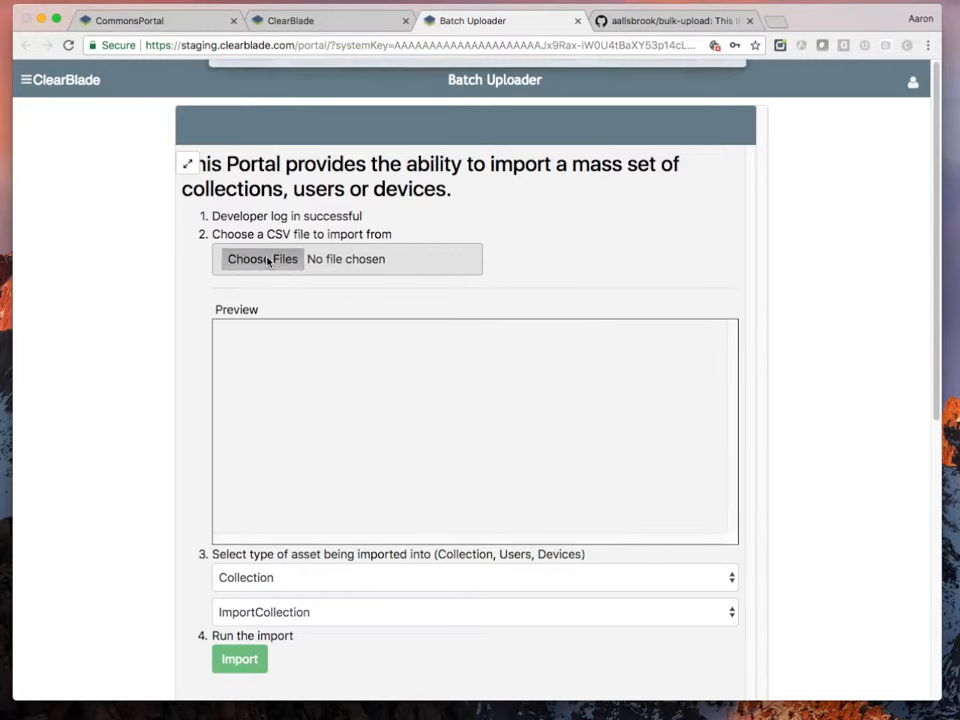
pyautogui.click(378, 146)
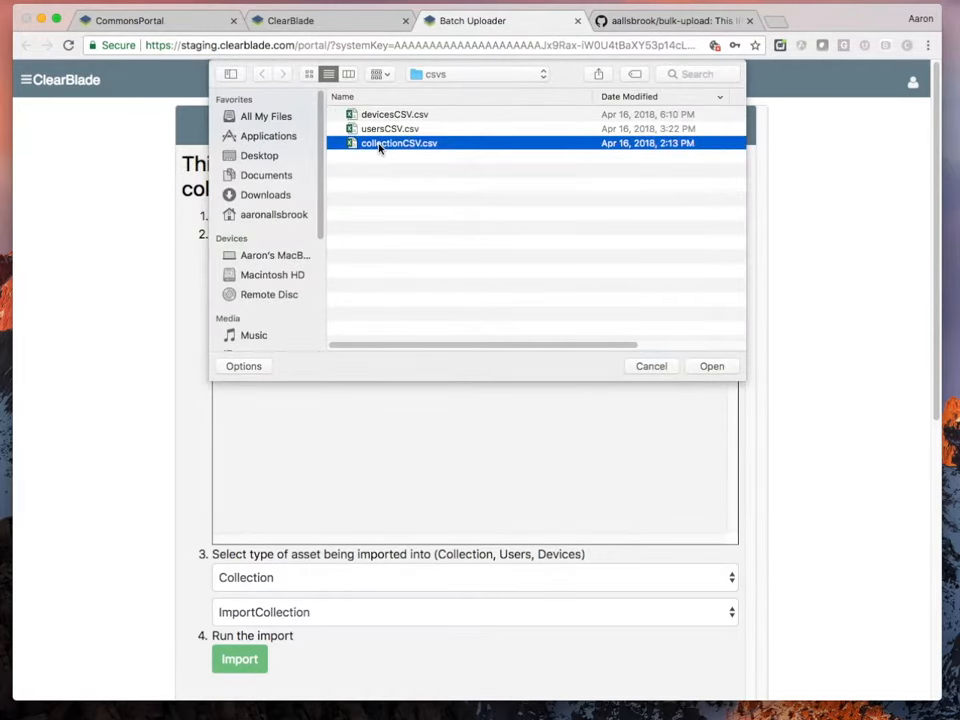
pyautogui.click(710, 366)
pyautogui.scroll(-3, 489, 506)
pyautogui.scroll(3, 489, 491)
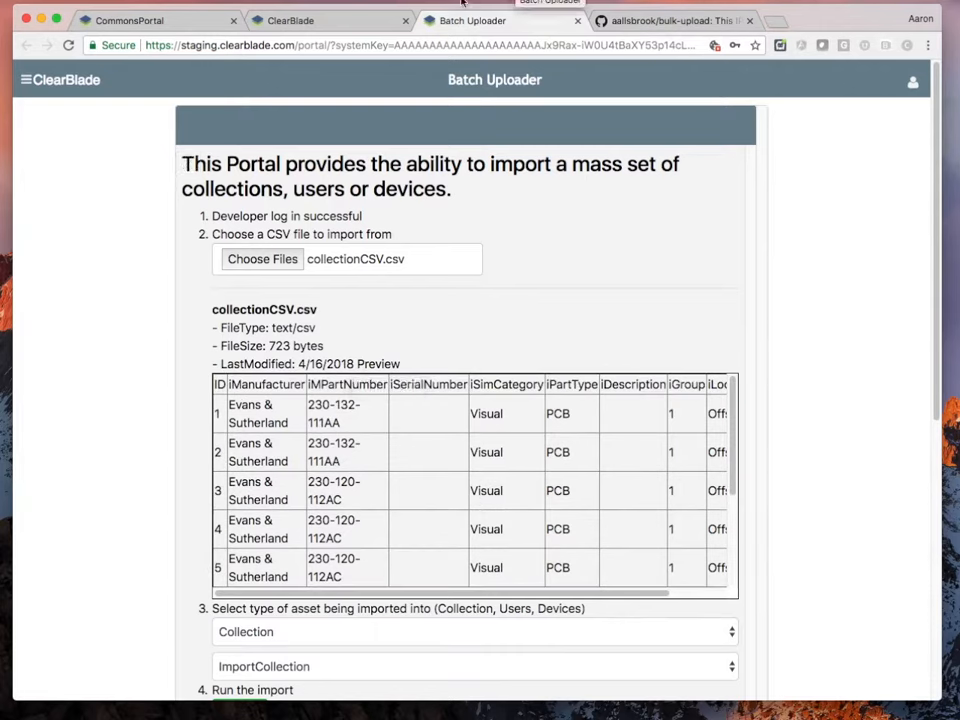
pyautogui.click(351, 28)
# Open ImportCollection in the console, then import the CSV rows into ImportCollection from the uploader
pyautogui.click(97, 251)
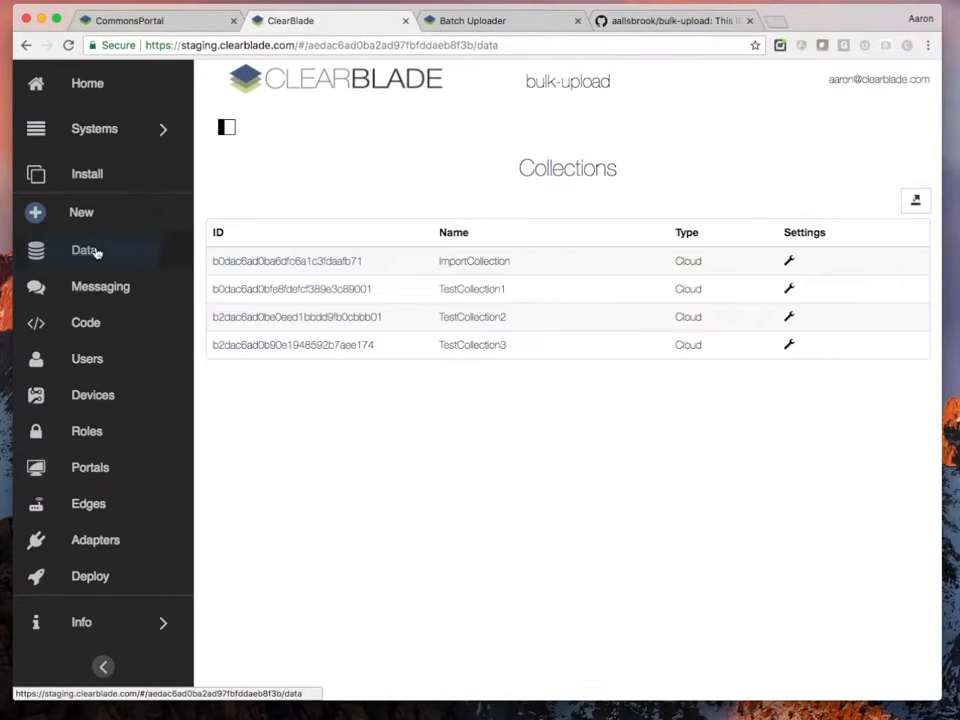
pyautogui.click(461, 260)
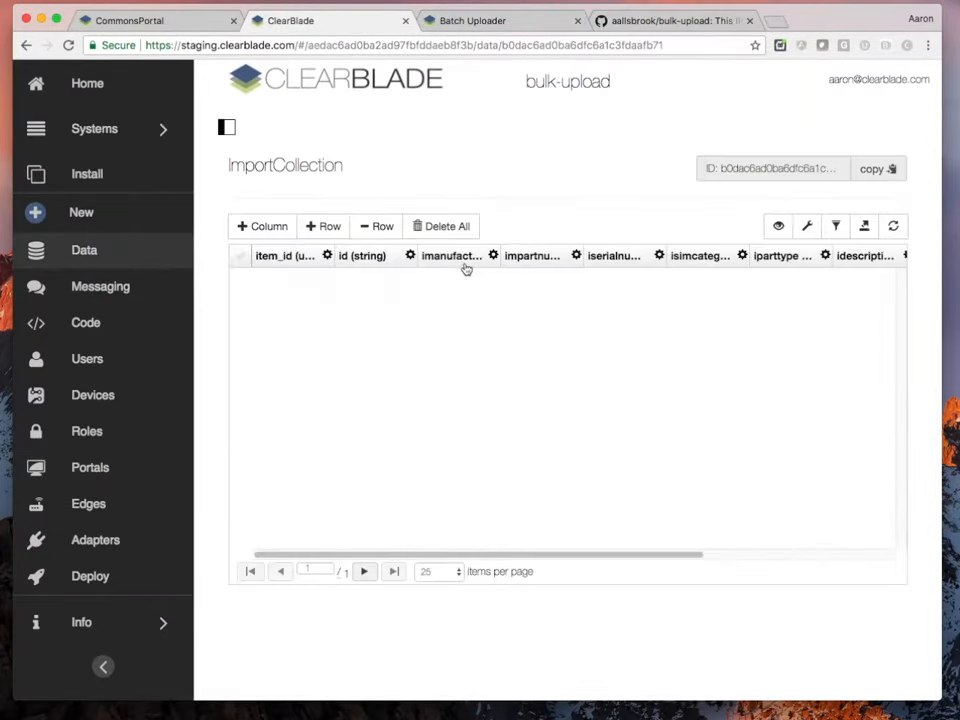
pyautogui.click(500, 22)
pyautogui.scroll(-2, 175, 415)
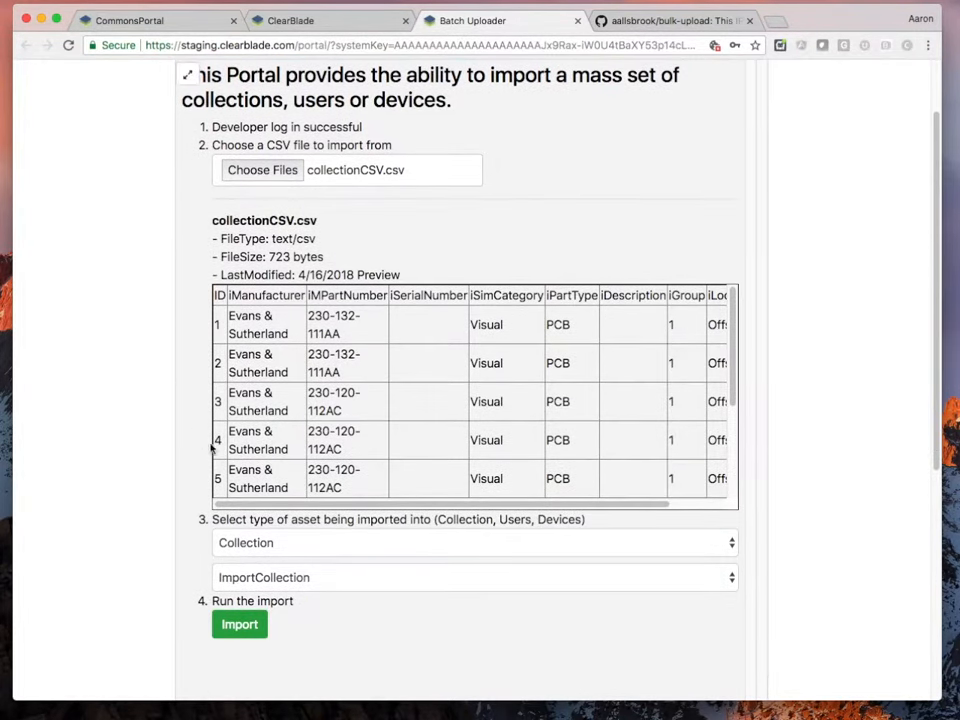
pyautogui.click(281, 581)
pyautogui.click(279, 578)
pyautogui.click(239, 624)
pyautogui.click(290, 20)
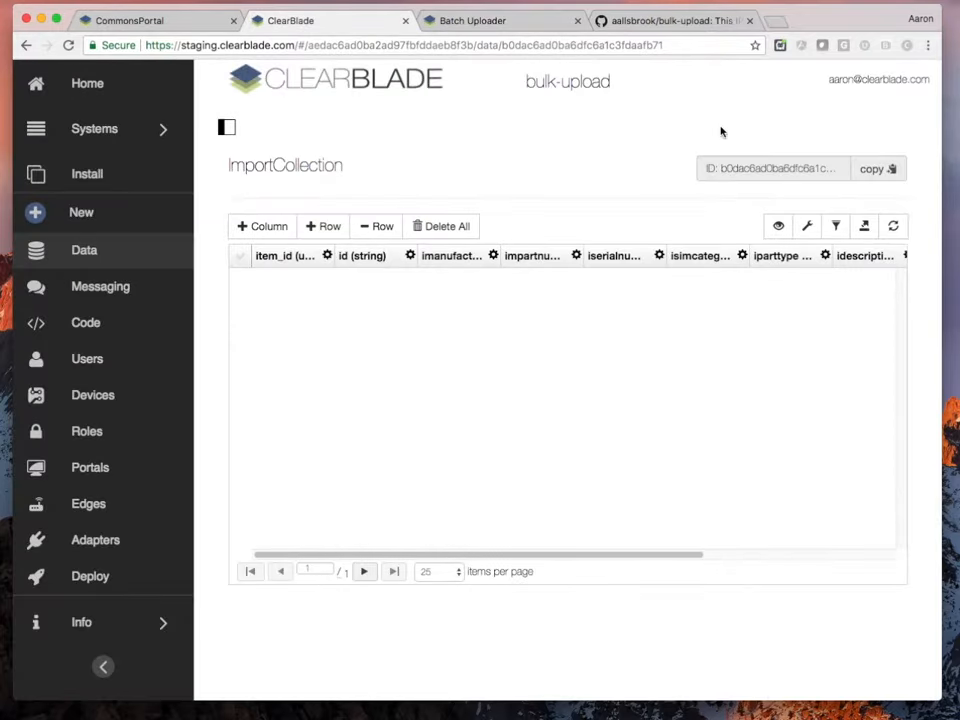
# Refresh ImportCollection to show its 9 rows, review the uploader results, and open the file picker
pyautogui.click(893, 226)
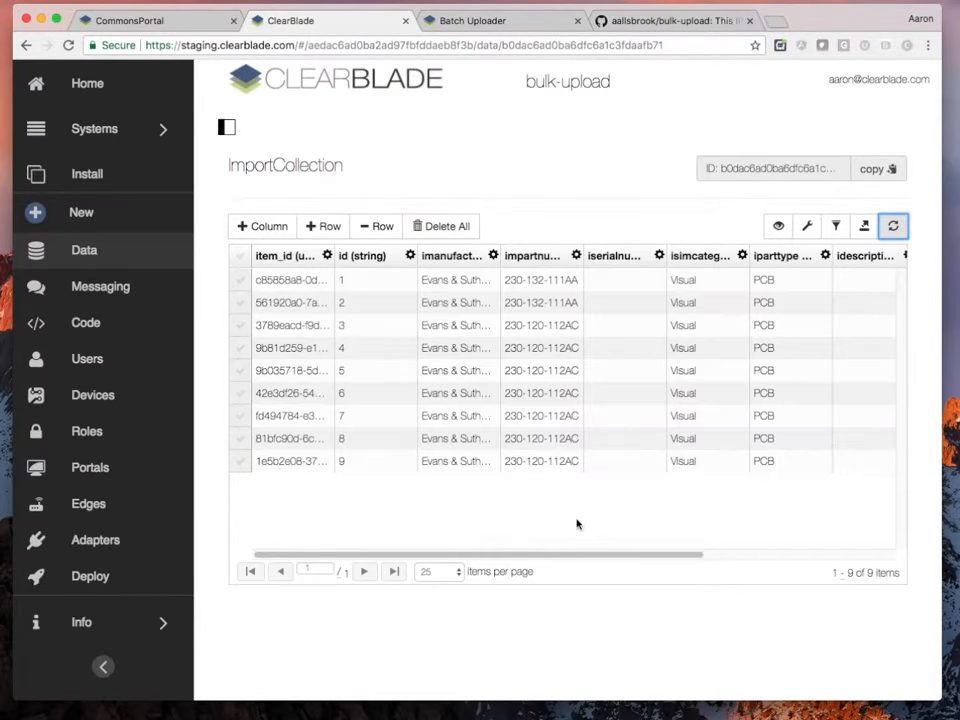
pyautogui.click(483, 22)
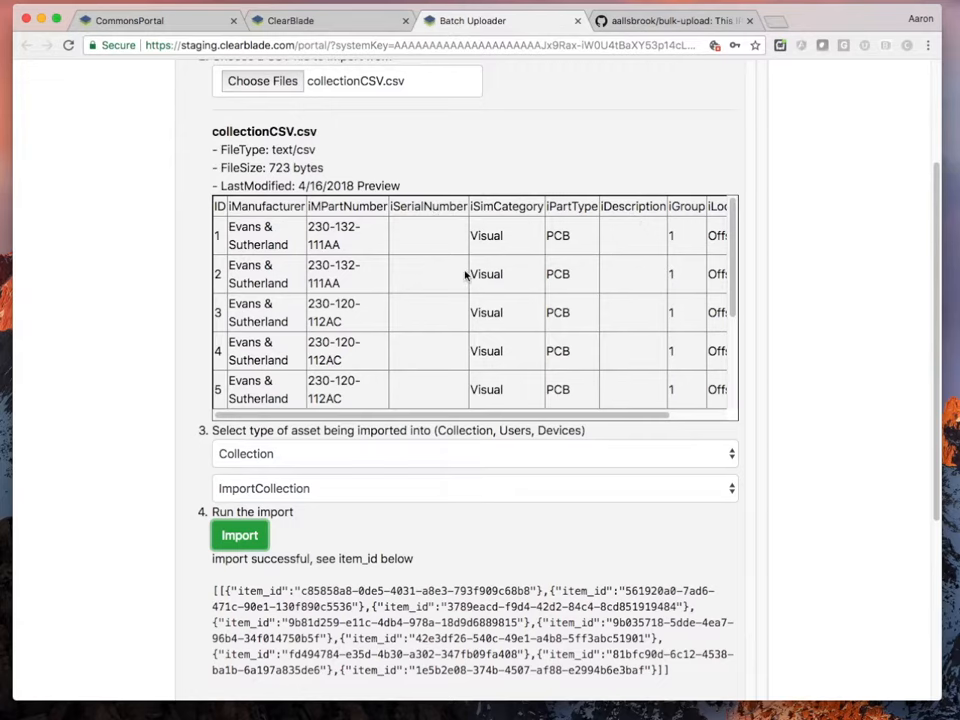
pyautogui.scroll(-5, 468, 285)
pyautogui.scroll(3, 467, 287)
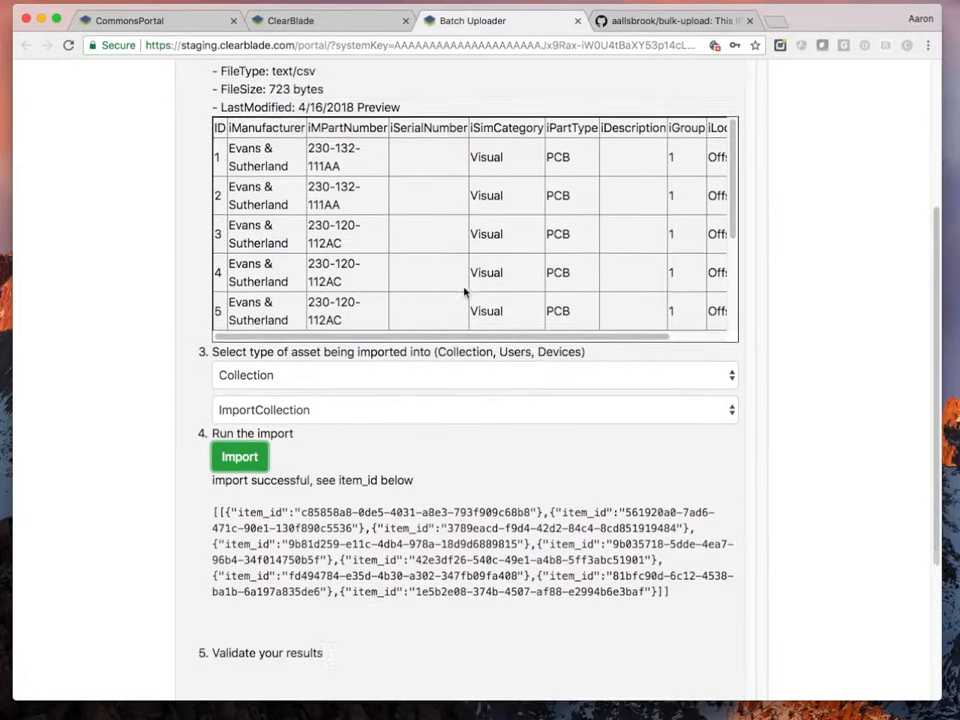
pyautogui.scroll(1, 464, 291)
pyautogui.scroll(5, 825, 231)
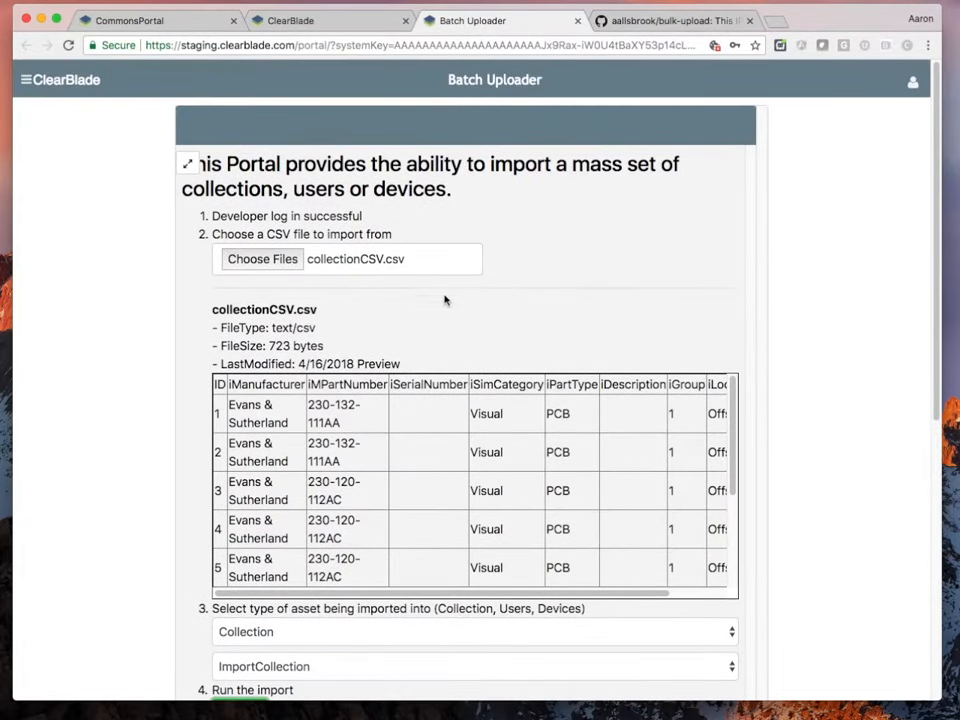
pyautogui.click(263, 259)
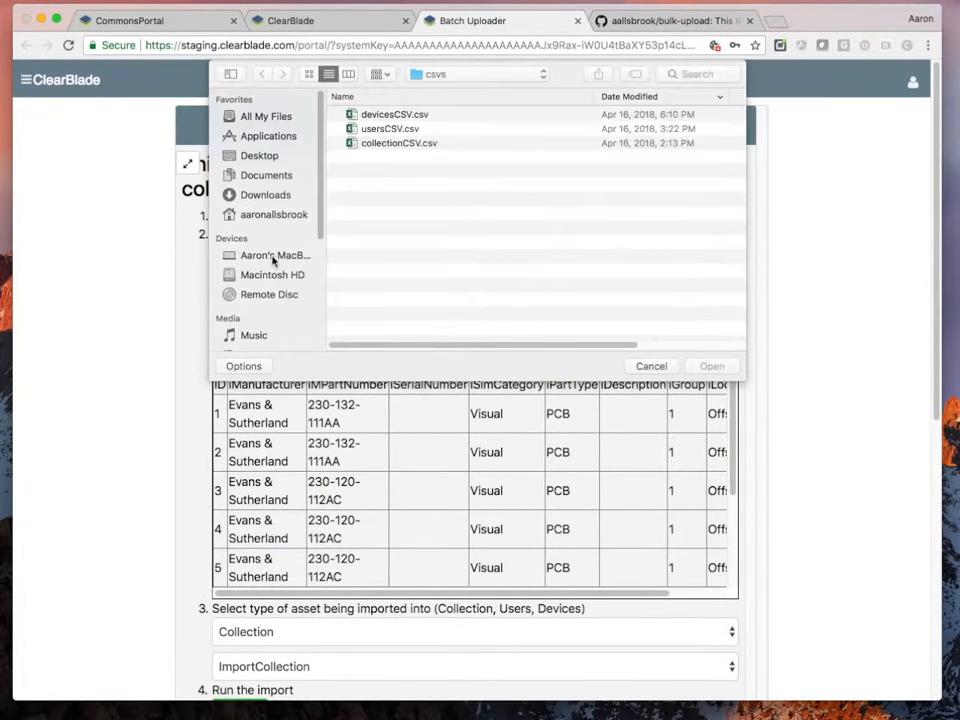
# Import usersCSV.csv as Users, inspect a generated password, and return to the console
pyautogui.doubleClick(382, 130)
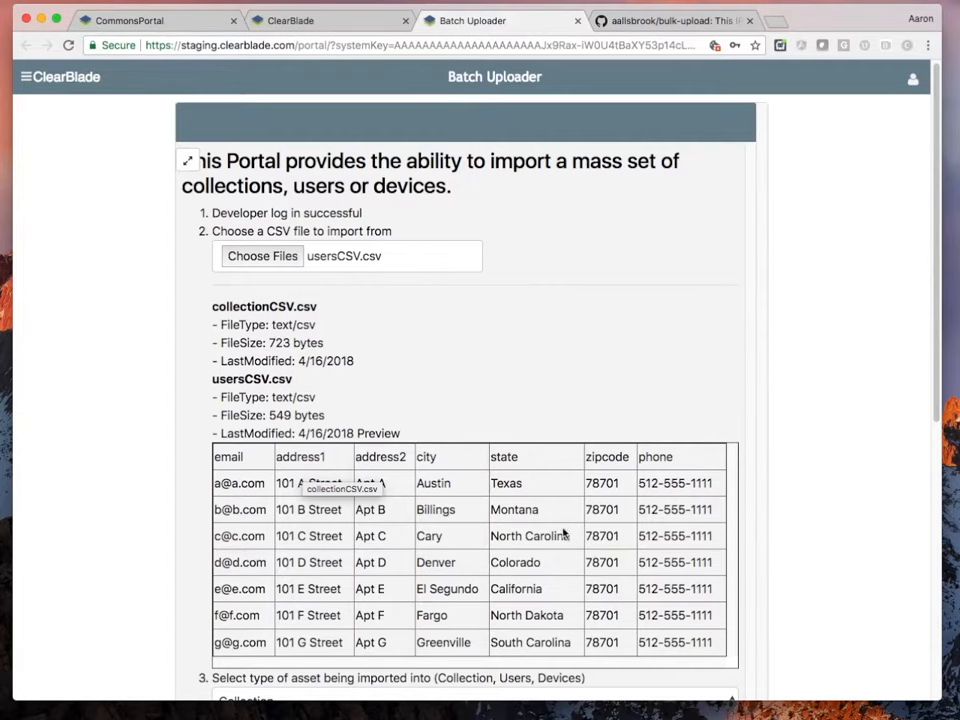
pyautogui.scroll(-5, 806, 561)
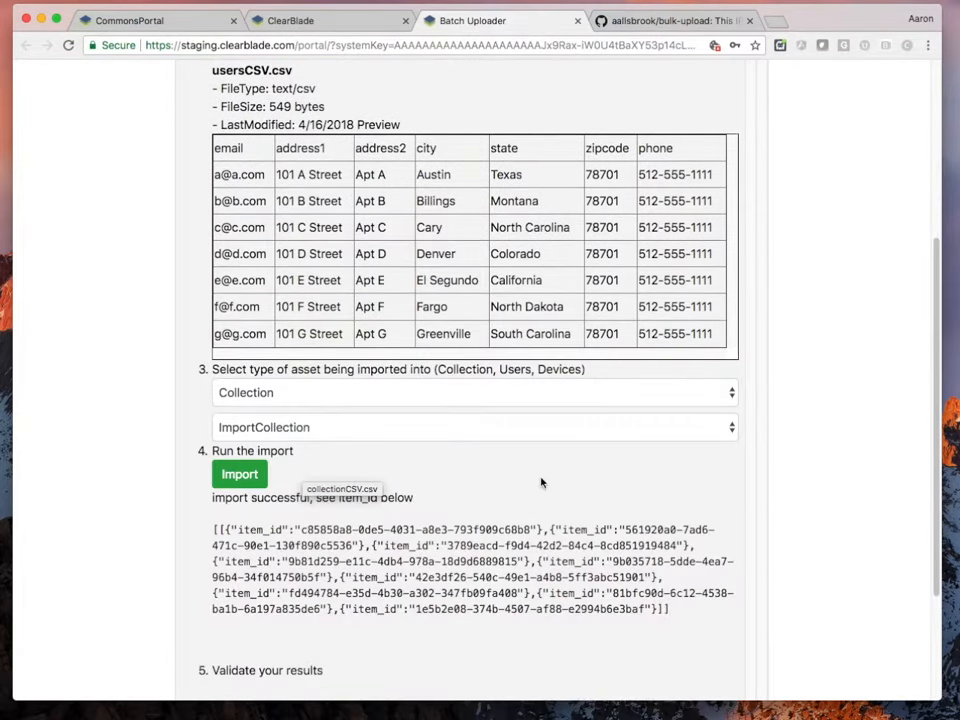
pyautogui.click(290, 398)
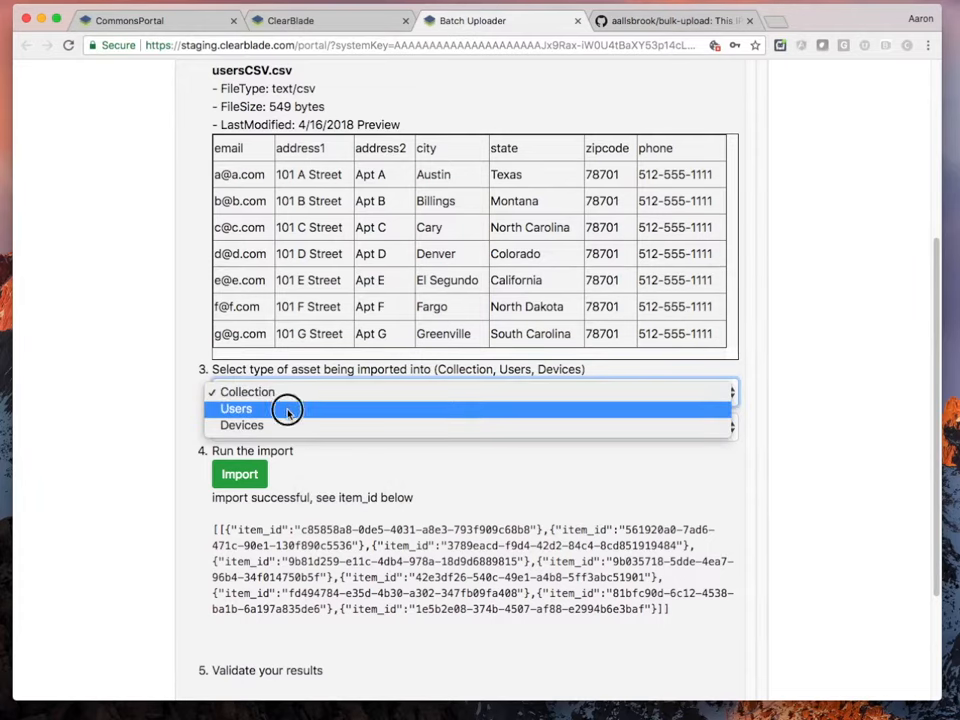
pyautogui.click(287, 410)
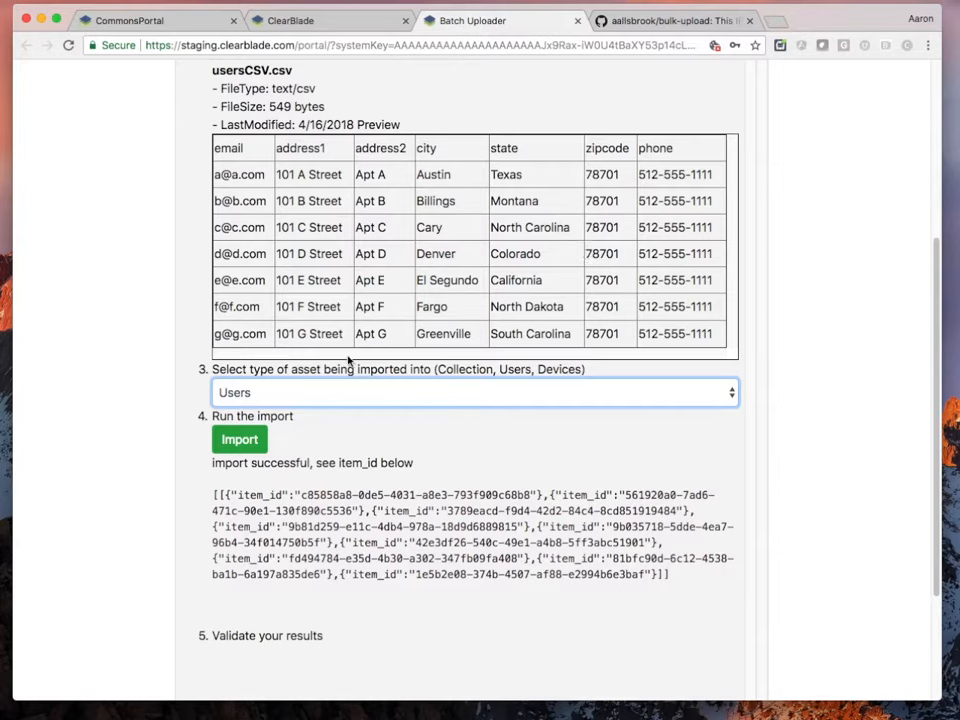
pyautogui.doubleClick(252, 175)
pyautogui.click(241, 440)
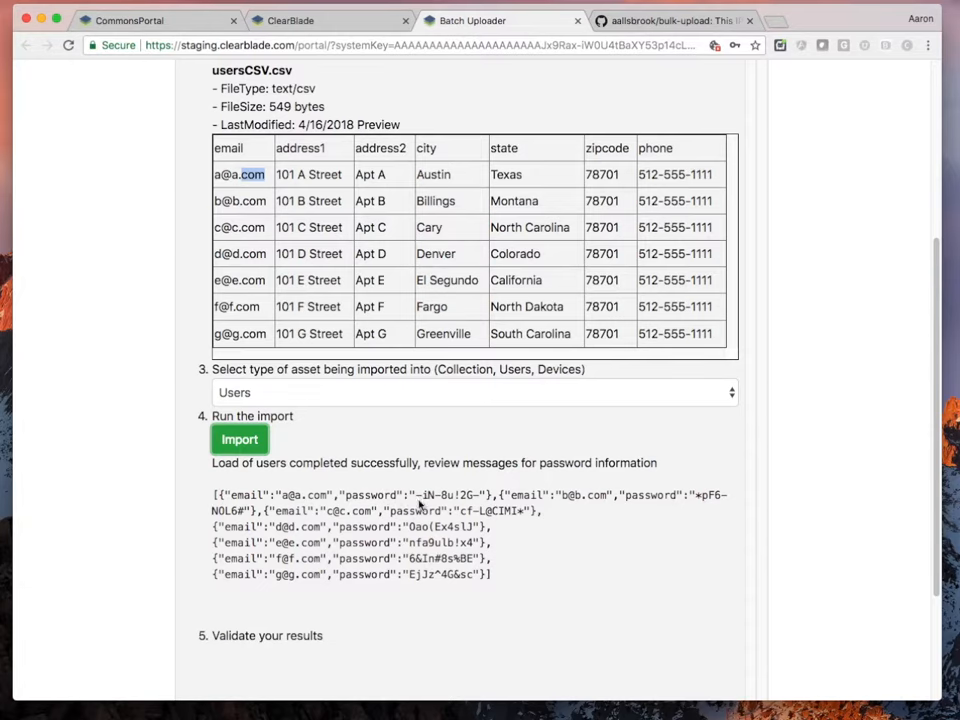
pyautogui.moveTo(418, 497); pyautogui.dragTo(483, 497)
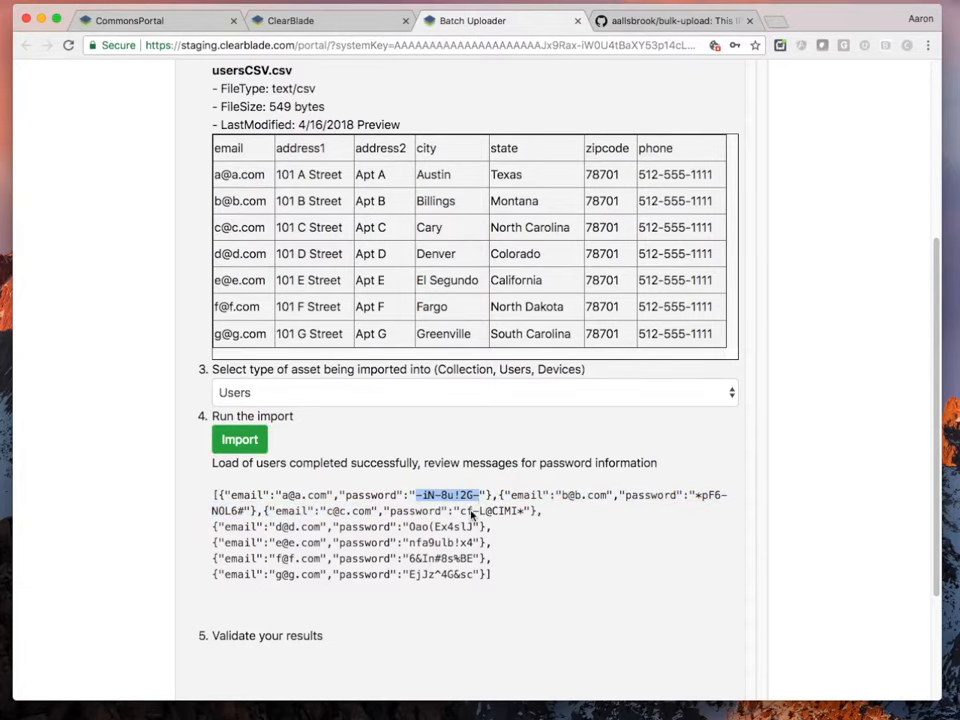
pyautogui.click(283, 22)
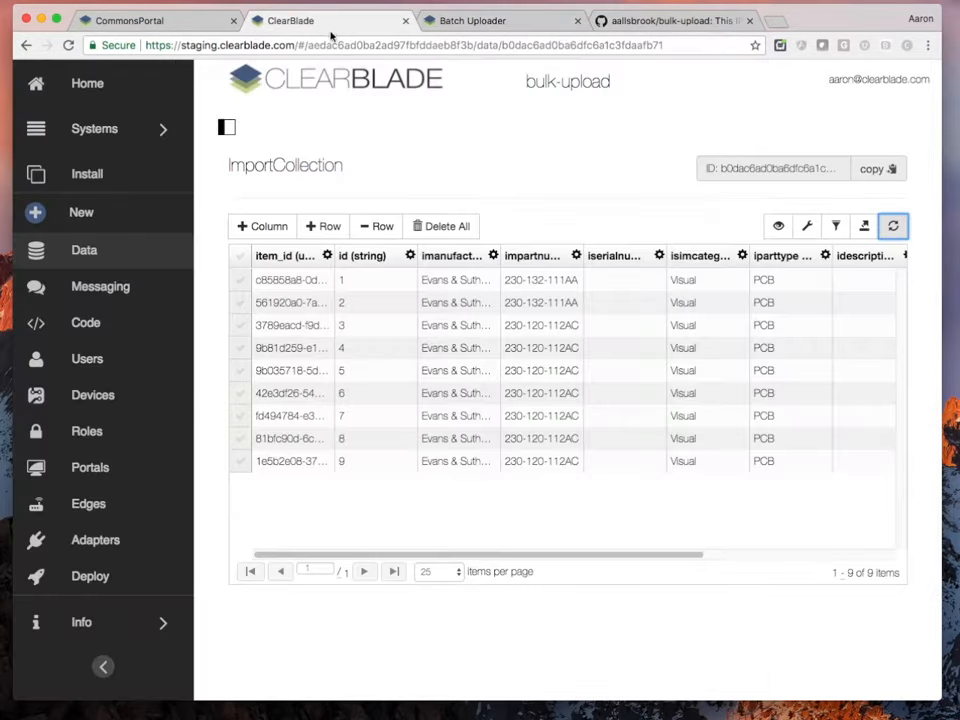
# Confirm the Users list shows 8 imported users with addresses, cities, states and phones, then return to Batch Uploader
pyautogui.click(103, 358)
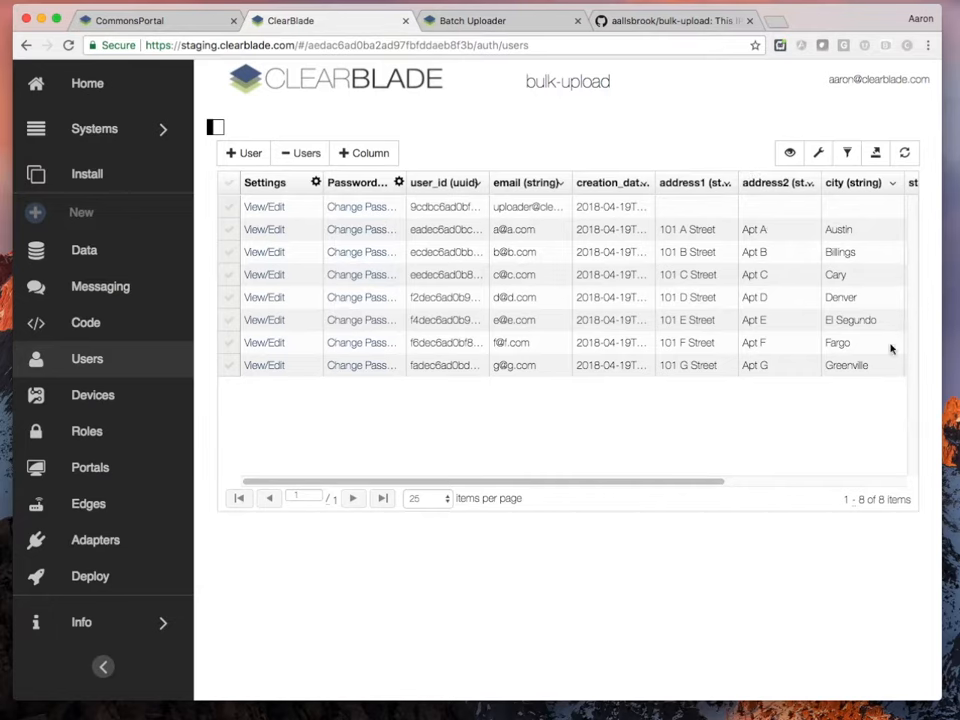
pyautogui.moveTo(690, 482); pyautogui.dragTo(880, 482)
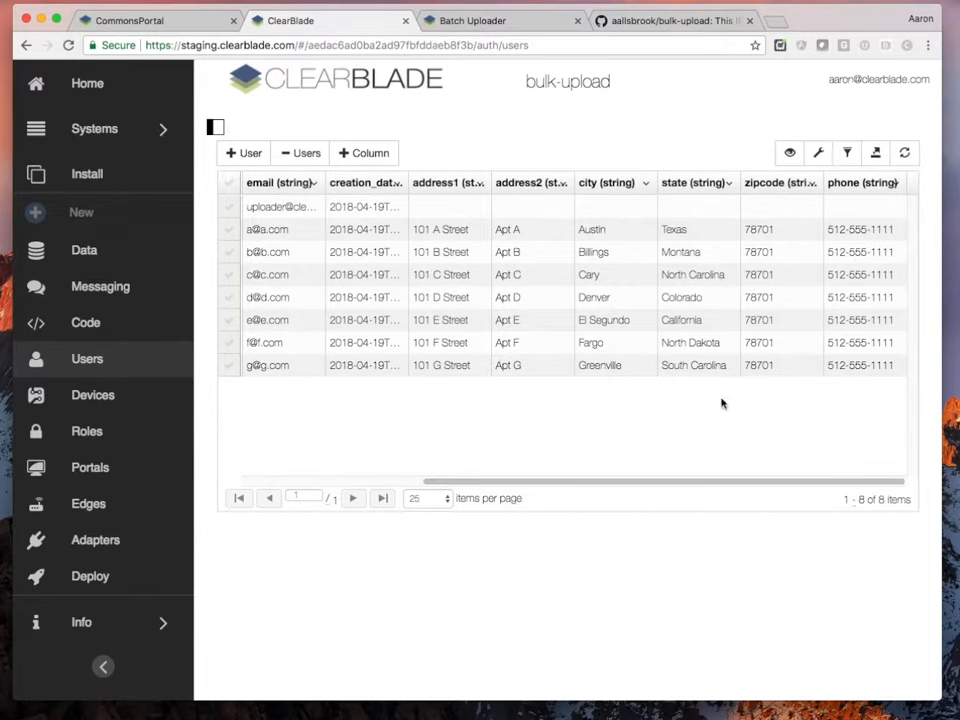
pyautogui.click(463, 20)
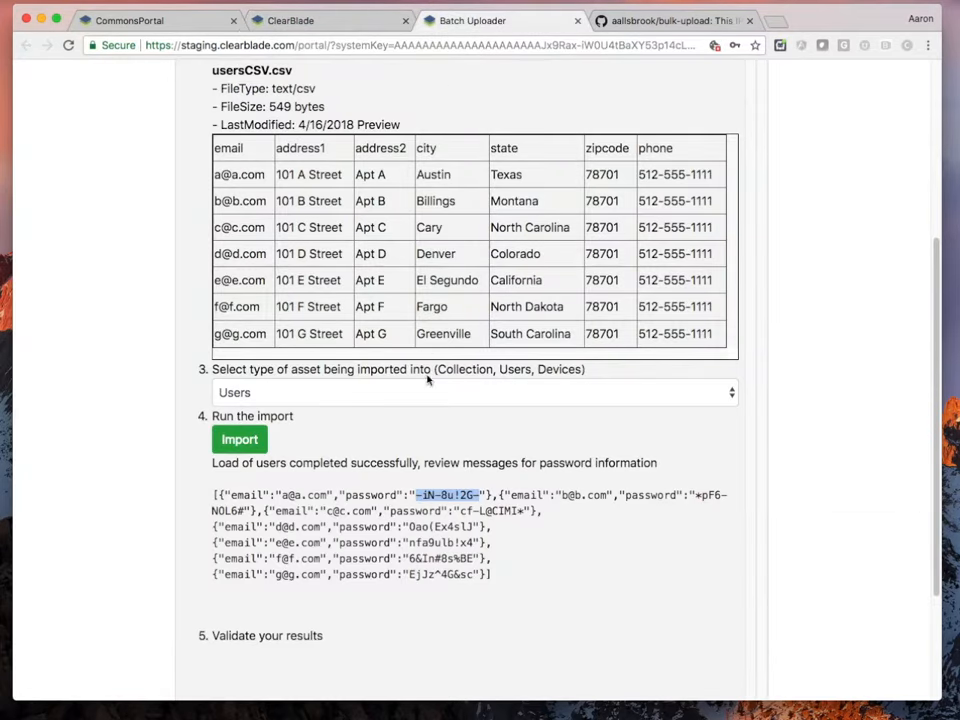
# Load devicesCSV.csv, previewing devices pump101, generator4, thunderboard99 and racer2000
pyautogui.scroll(5, 365, 405)
pyautogui.click(279, 259)
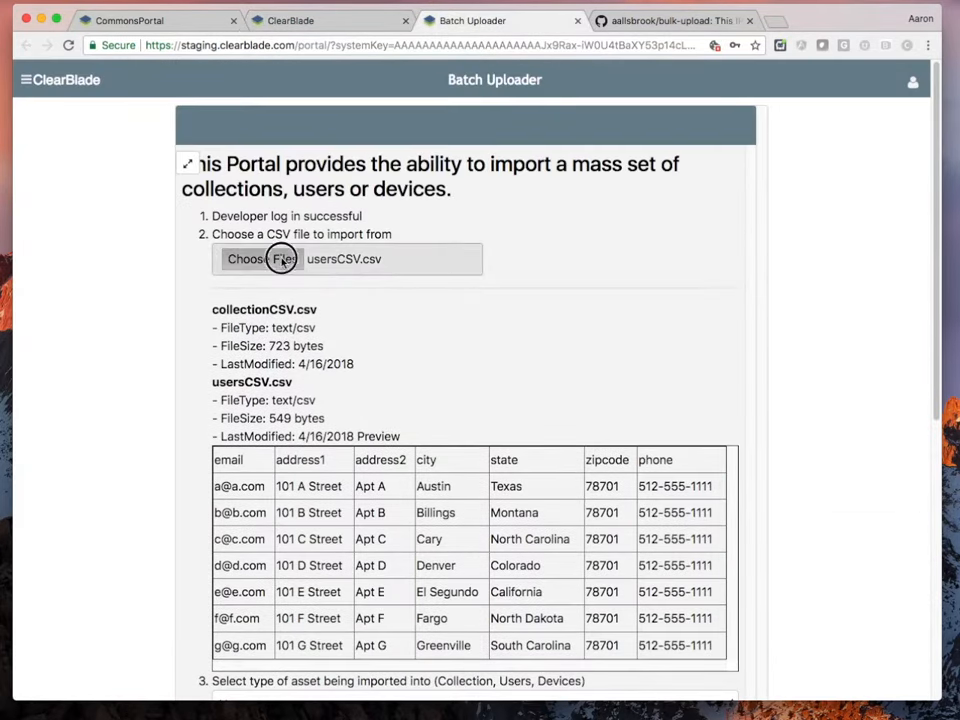
pyautogui.click(385, 116)
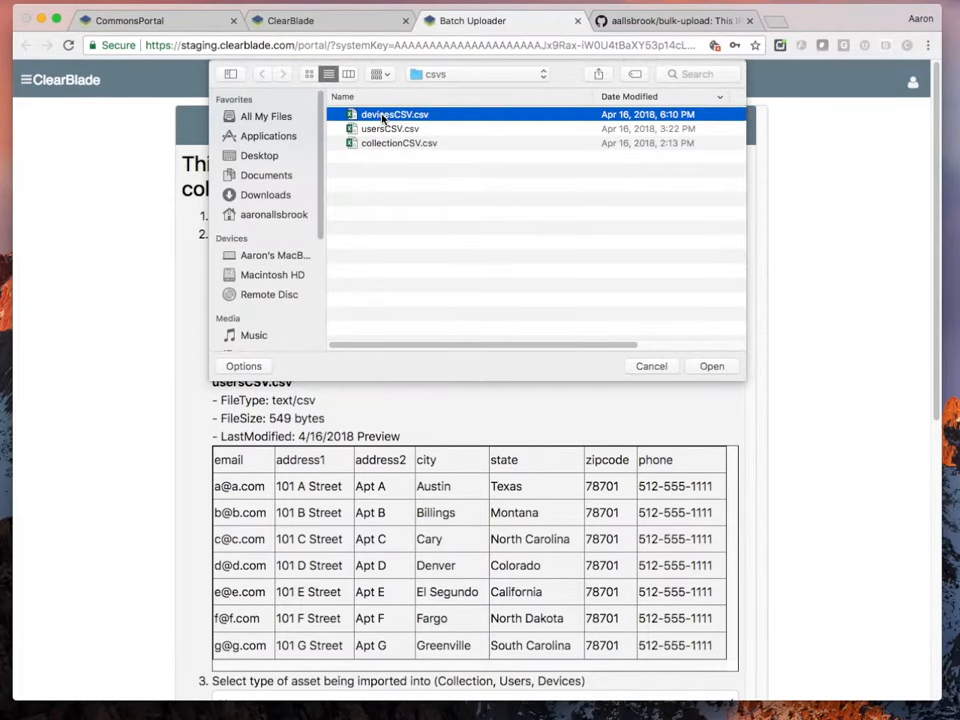
pyautogui.click(712, 366)
pyautogui.scroll(-5, 394, 452)
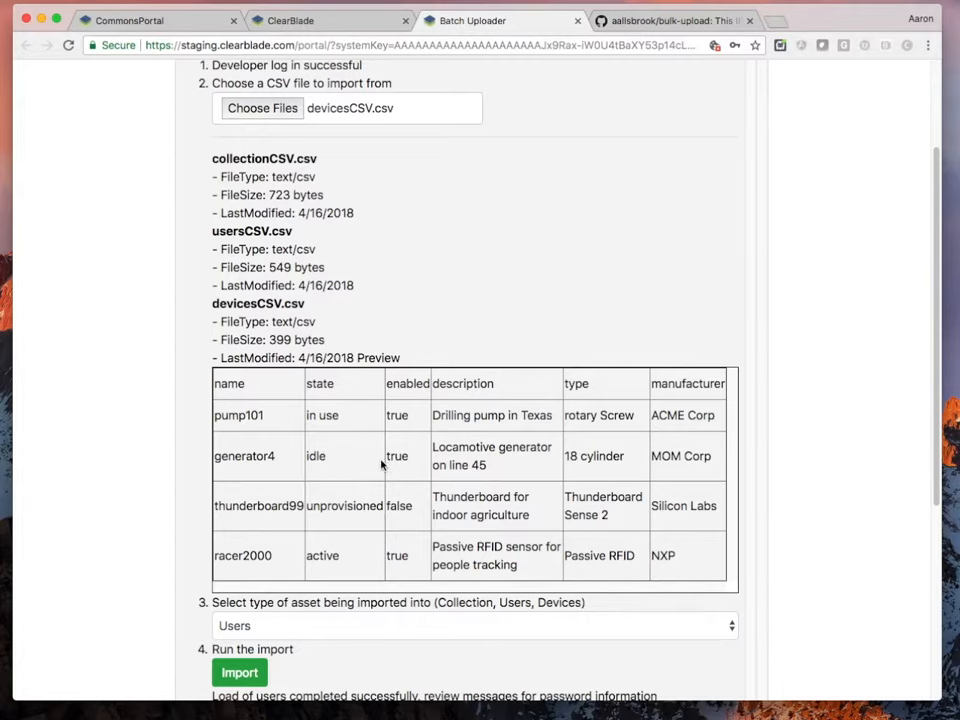
# Import the four devices as Devices, check the returned active keys, and open the console's Code services list
pyautogui.scroll(-4, 391, 466)
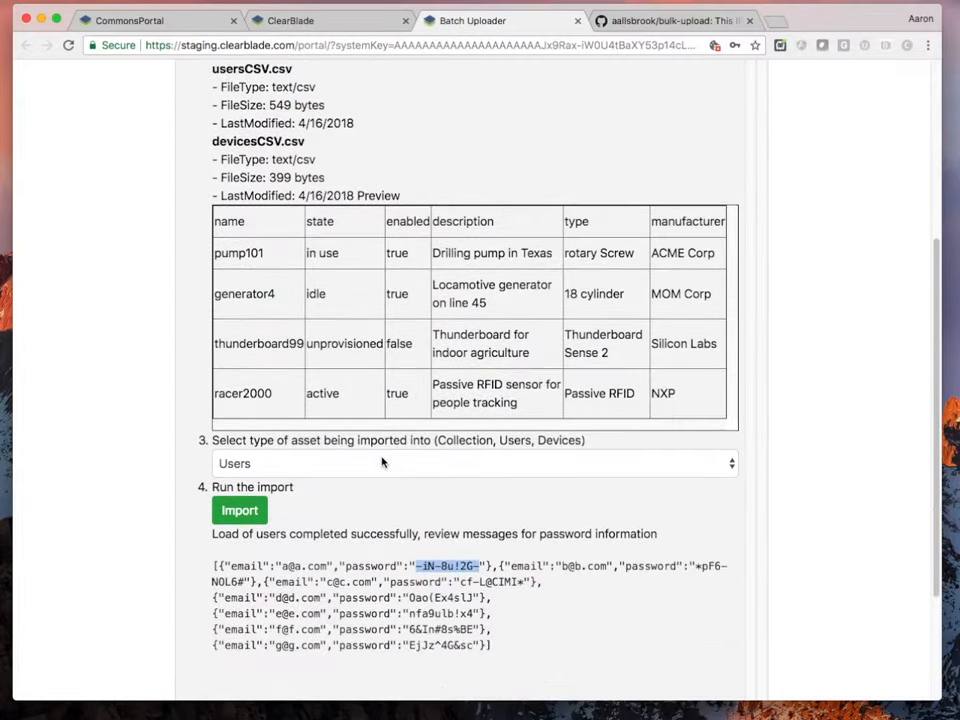
pyautogui.click(388, 463)
pyautogui.click(381, 480)
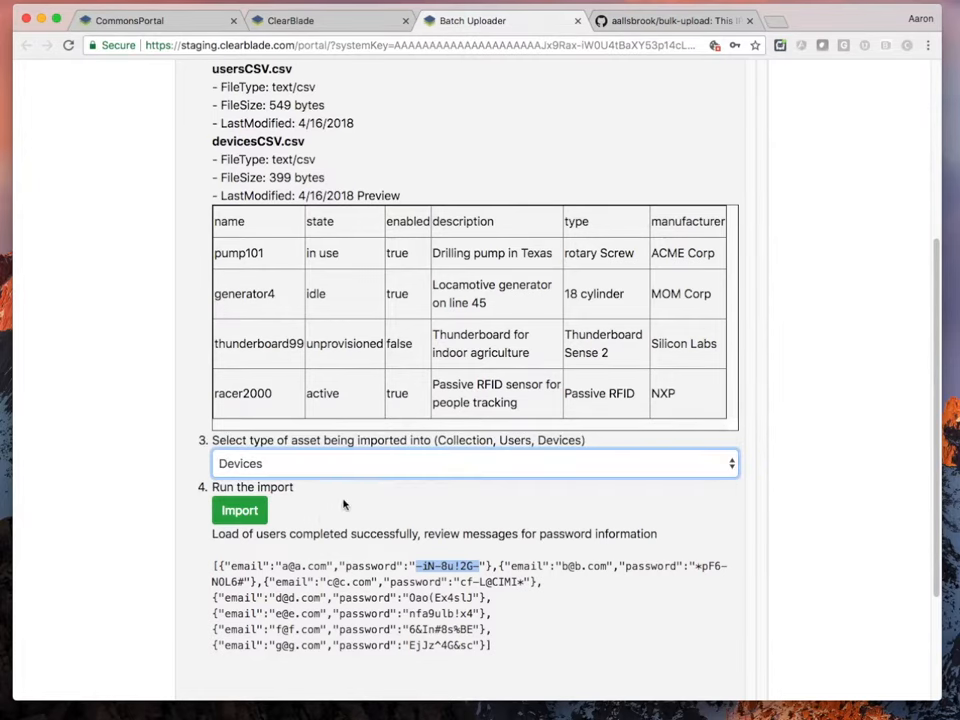
pyautogui.scroll(-1, 270, 505)
pyautogui.click(248, 495)
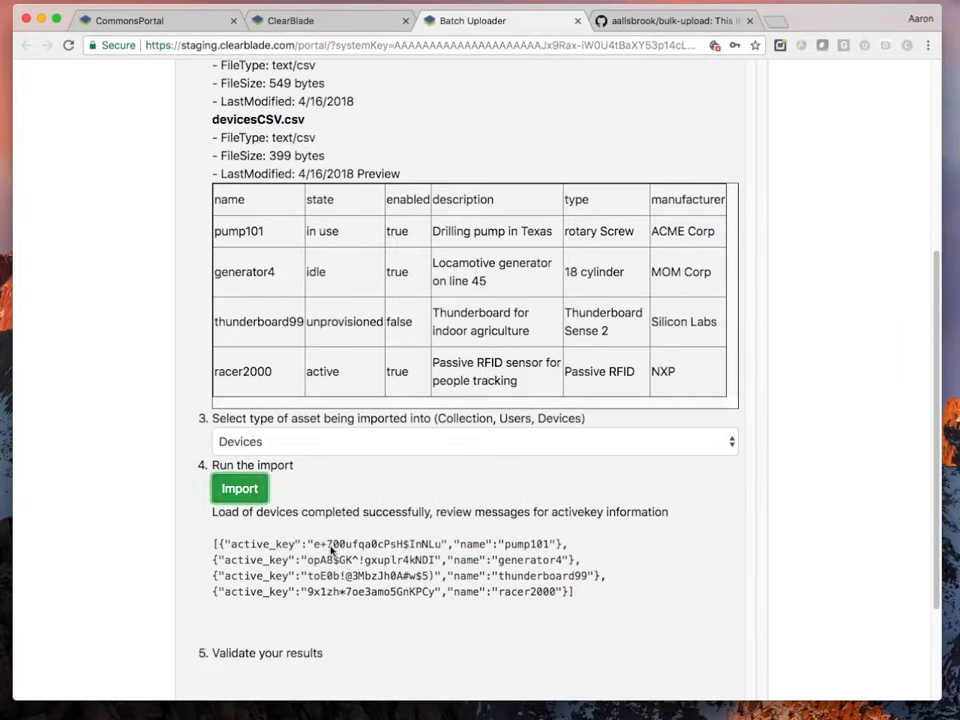
pyautogui.moveTo(313, 545); pyautogui.dragTo(440, 548)
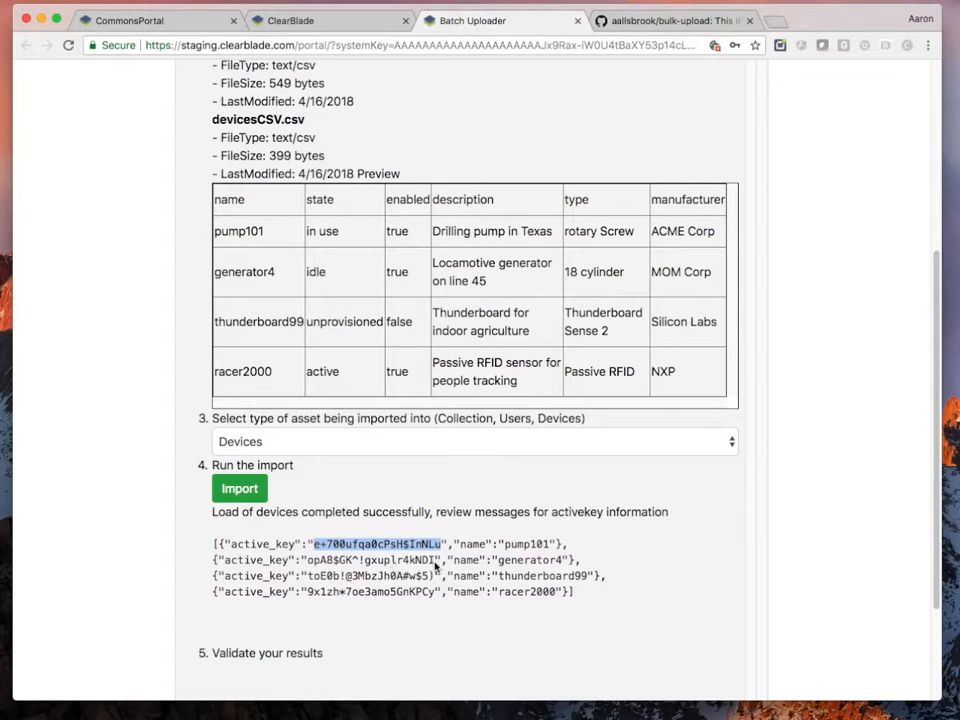
pyautogui.click(291, 21)
pyautogui.click(100, 318)
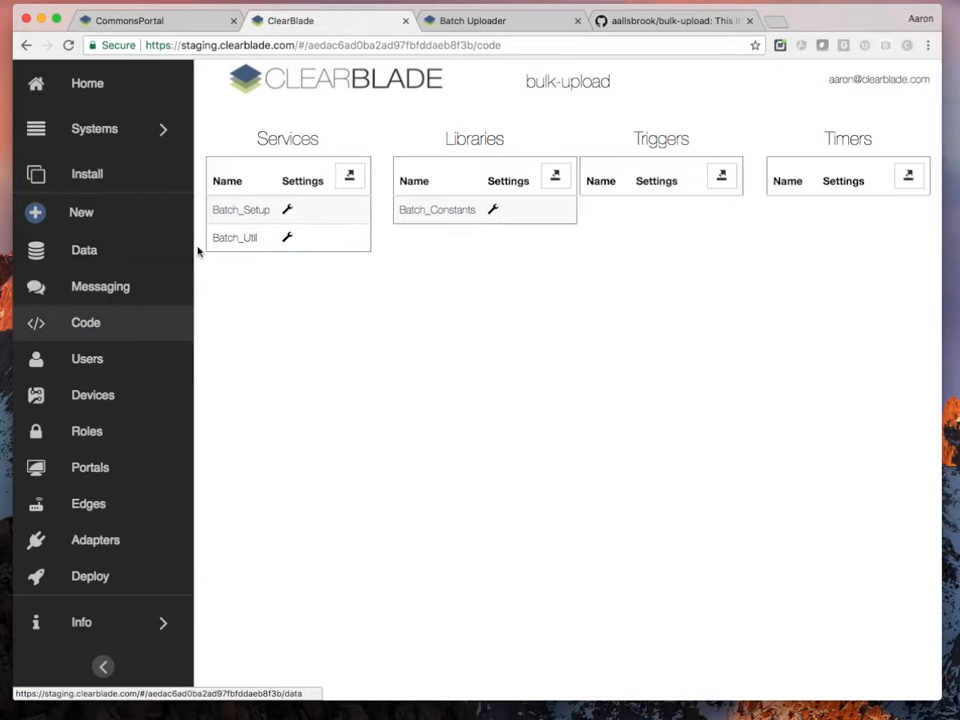
# Open the Batch_Util service code and review its load_collection, load_devices and load_users path checks
pyautogui.click(234, 238)
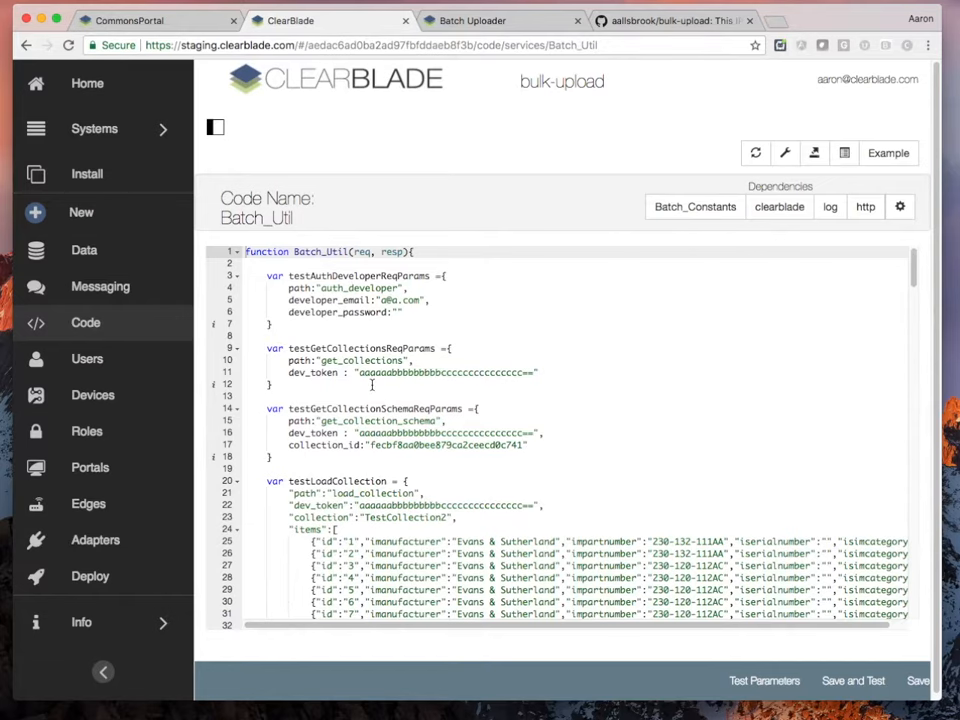
pyautogui.scroll(-10, 390, 395)
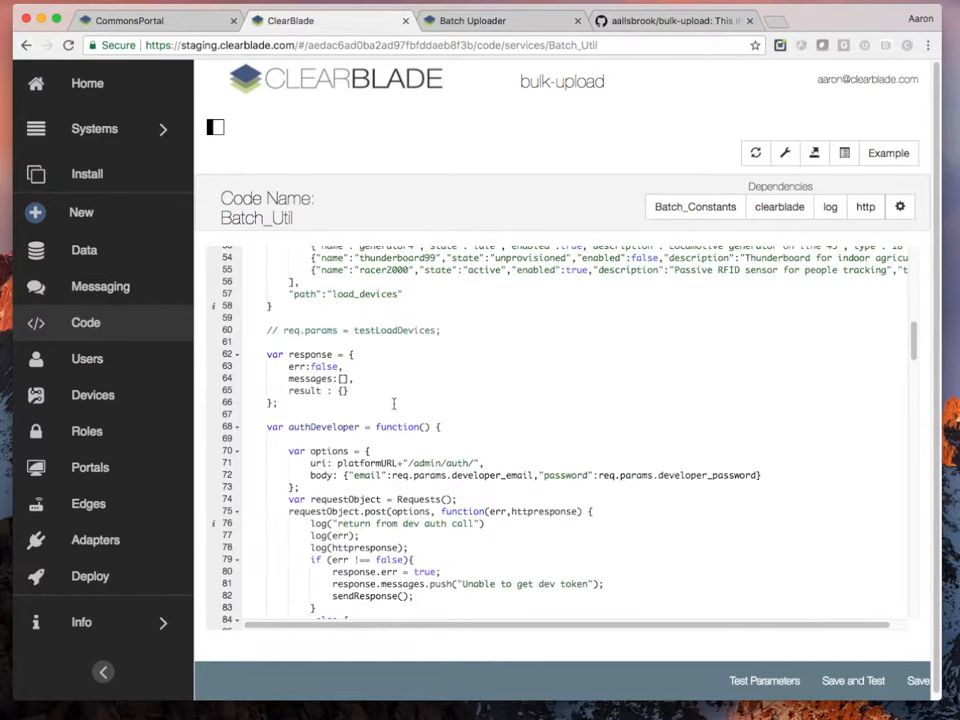
pyautogui.scroll(4, 430, 360)
pyautogui.scroll(-6, 458, 335)
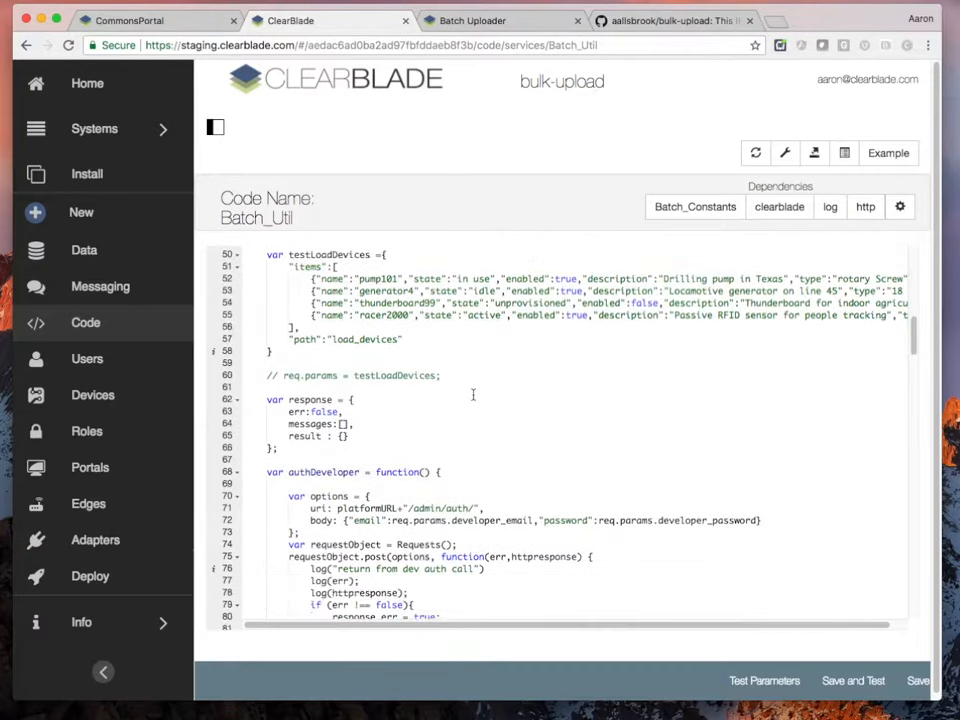
pyautogui.scroll(-20, 450, 381)
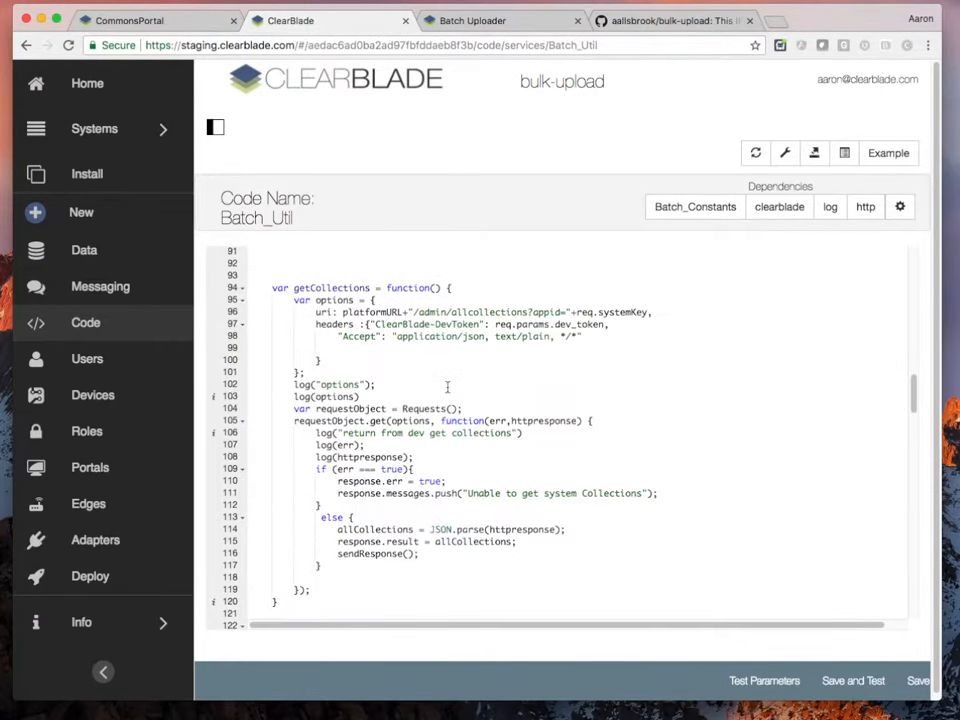
pyautogui.scroll(-10, 436, 388)
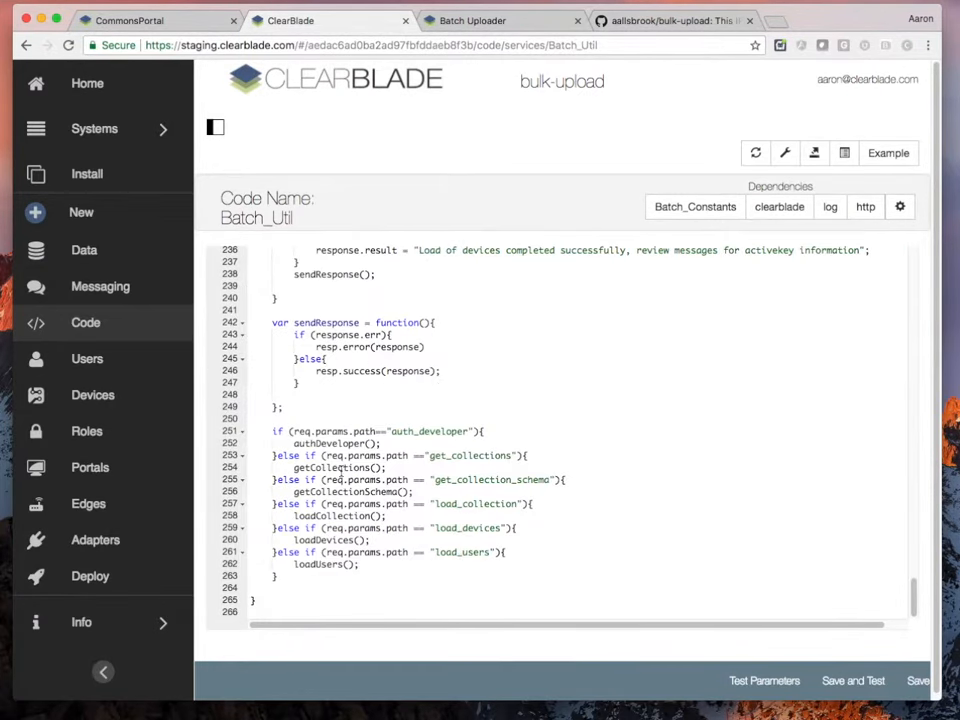
pyautogui.click(455, 503)
pyautogui.click(463, 527)
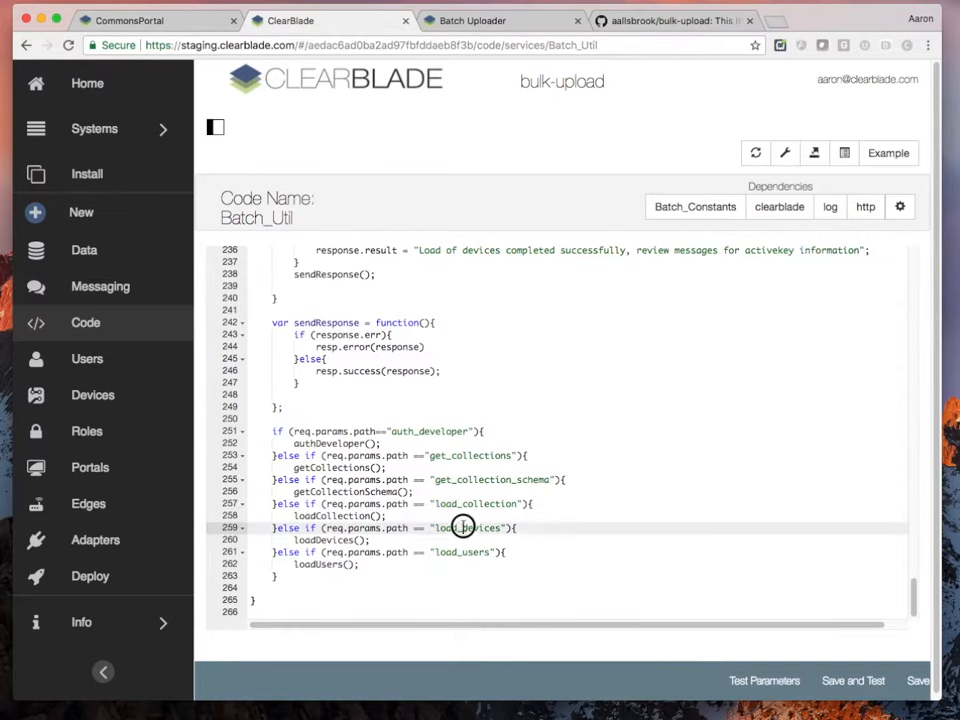
pyautogui.click(468, 552)
# Review the device-name message and the generatePassword call in the loadDevices logic
pyautogui.scroll(8, 460, 405)
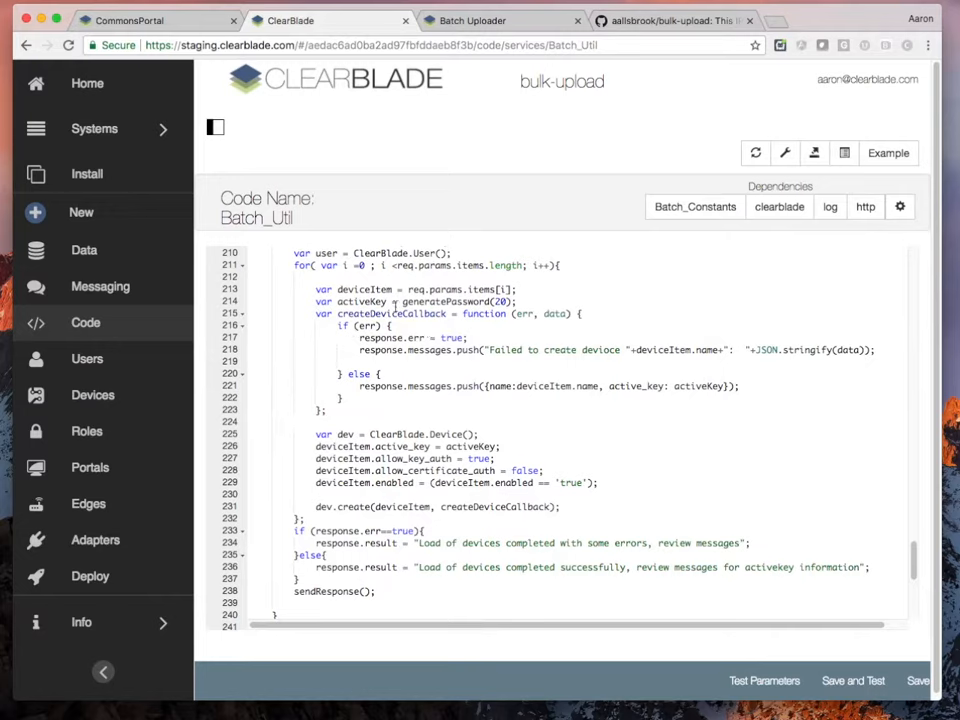
pyautogui.click(518, 388)
pyautogui.doubleClick(461, 301)
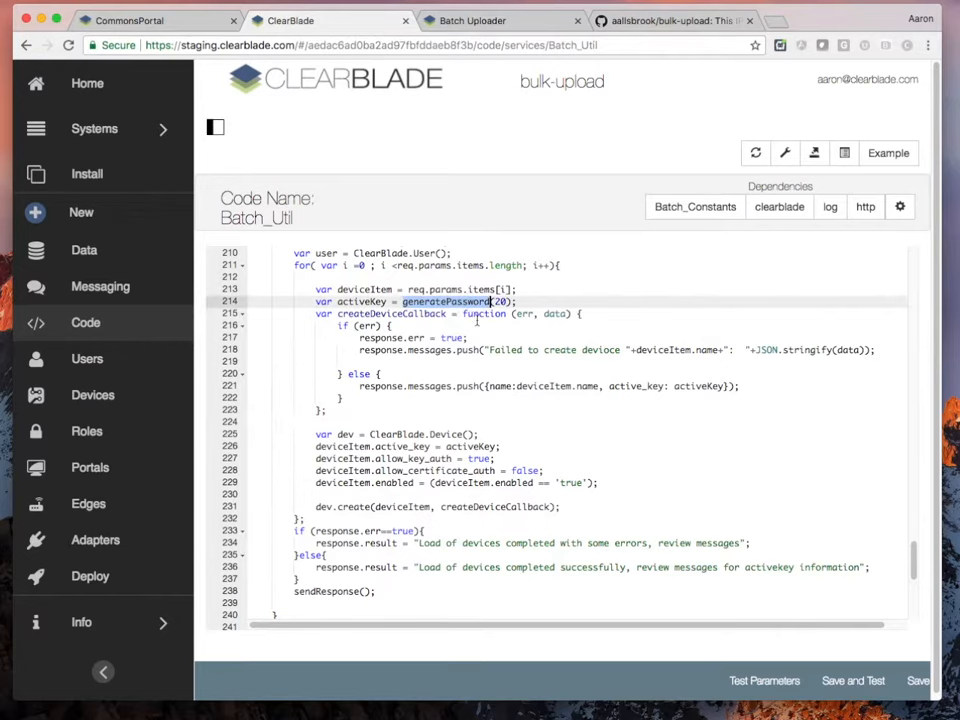
pyautogui.scroll(-5, 470, 310)
pyautogui.scroll(2, 478, 316)
pyautogui.scroll(-6, 478, 318)
pyautogui.scroll(8, 476, 321)
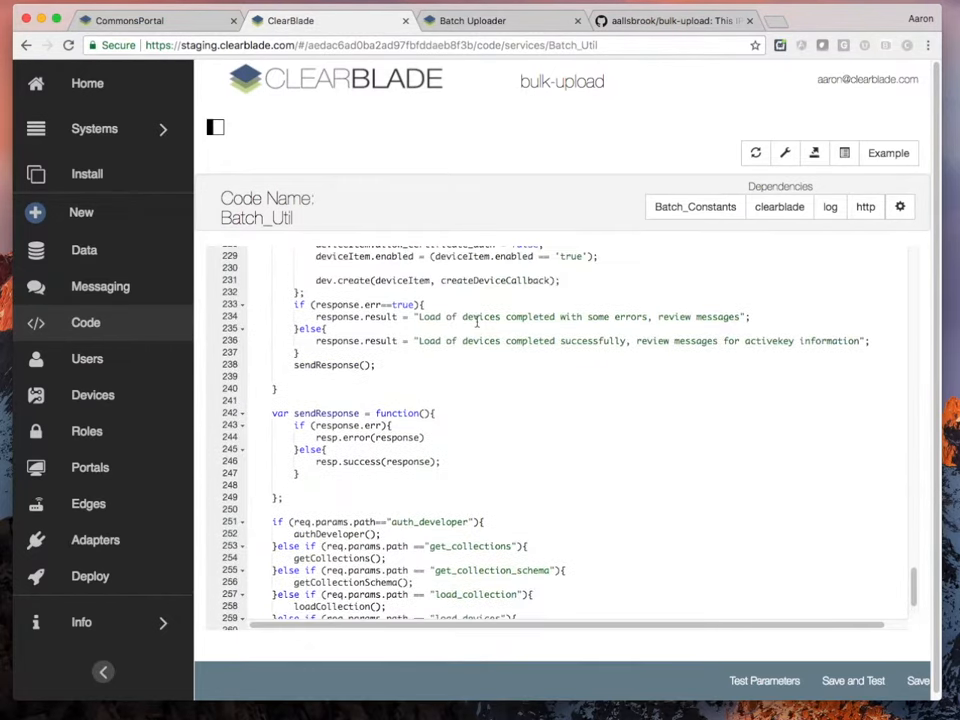
pyautogui.scroll(10, 477, 321)
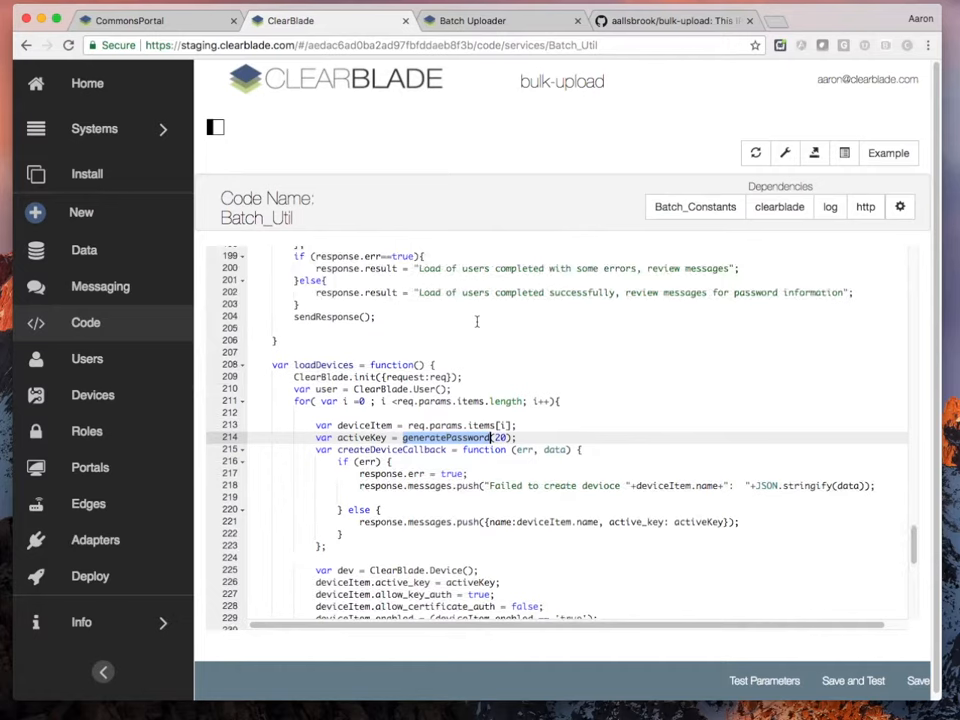
pyautogui.scroll(12, 478, 321)
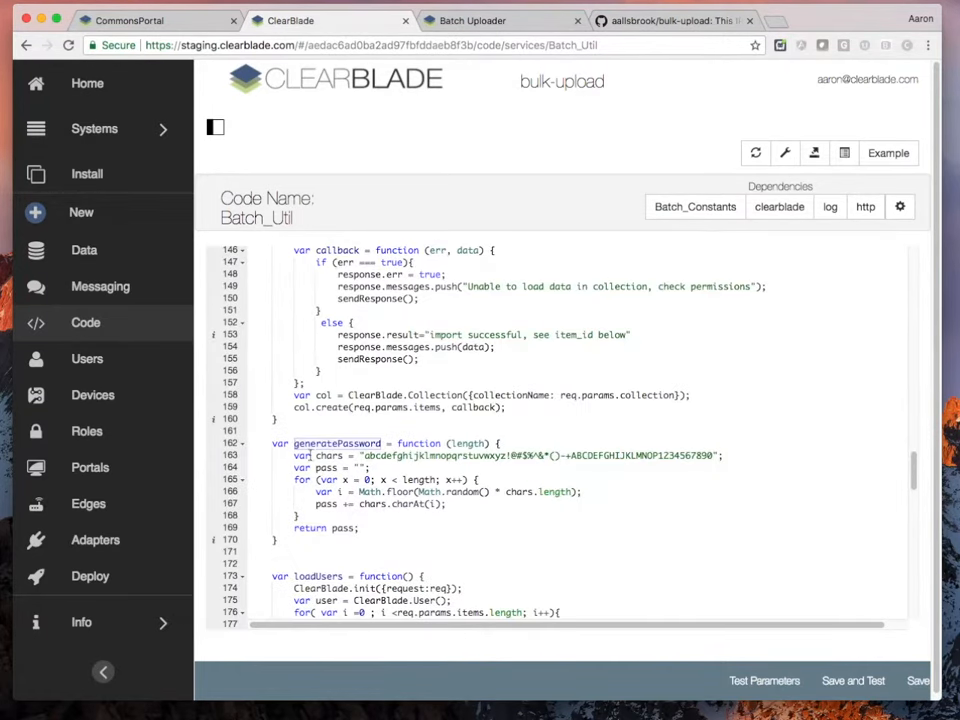